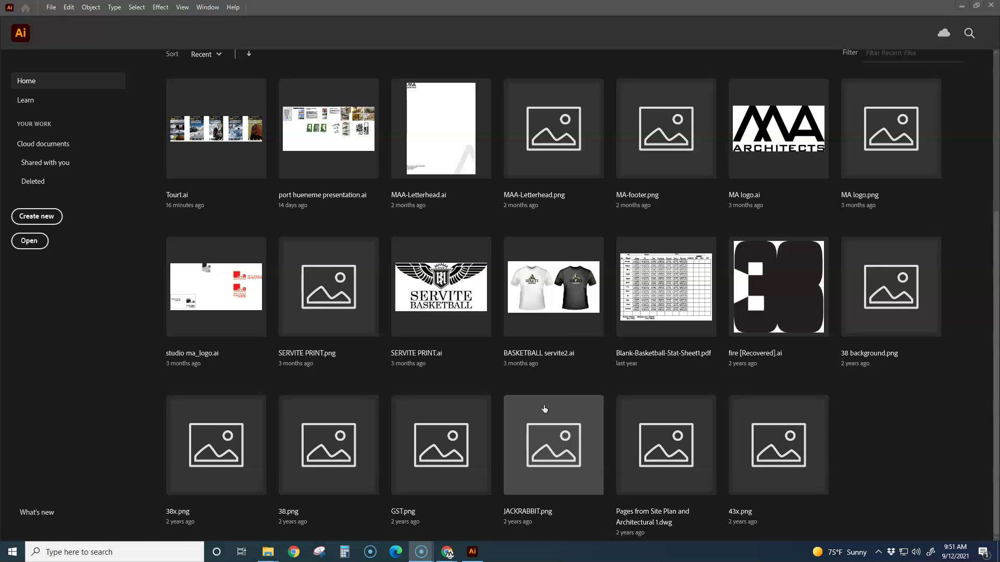
Open SERVITE PRINT.ai and move the BASKETBALL lettering slightly lower beneath SERVITE.
left_click(445, 284)
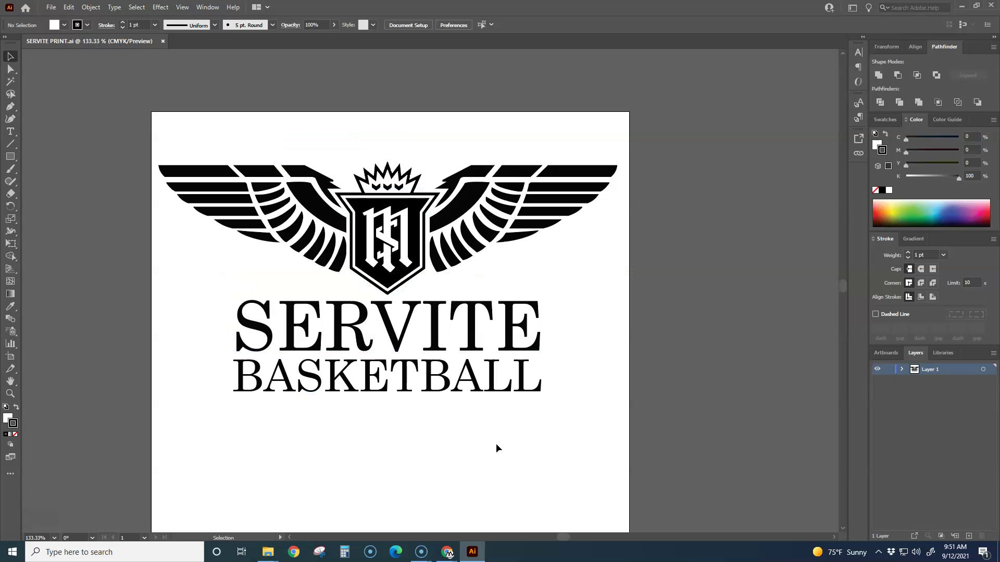
left_click_drag(375, 424, 462, 375)
left_click(462, 426)
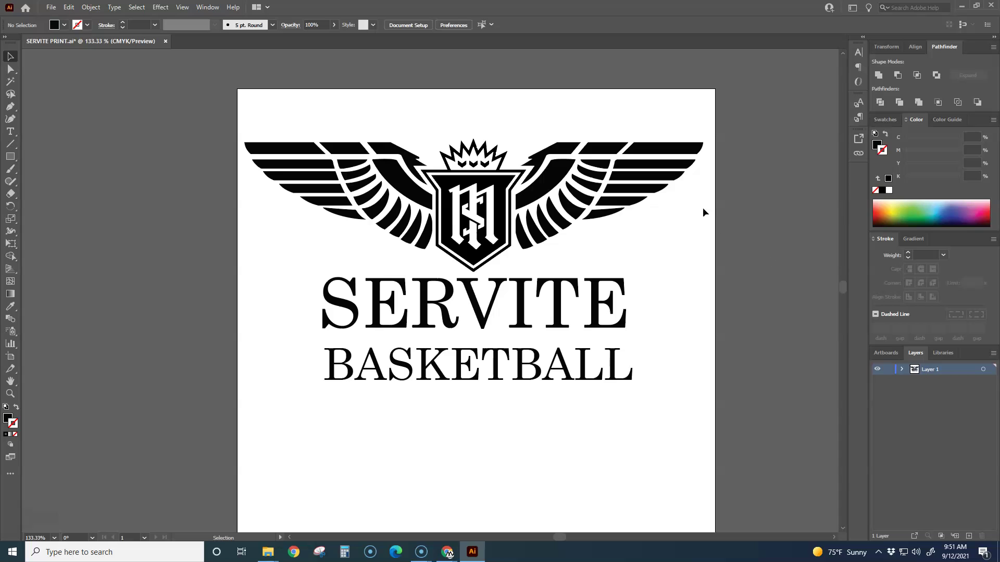
left_click_drag(654, 144, 662, 112)
key("ctrl+z")
left_click(652, 232)
Reshape the second-lowest long feather of the right wing by moving its anchor points and curve handle with Direct Selection, extending its tip outward.
left_click(11, 69)
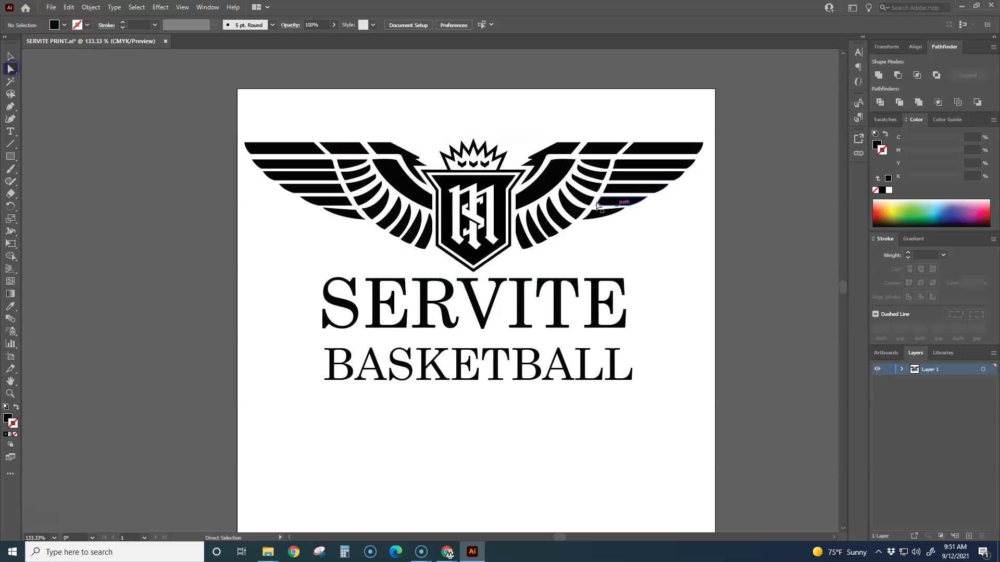
left_click(636, 206)
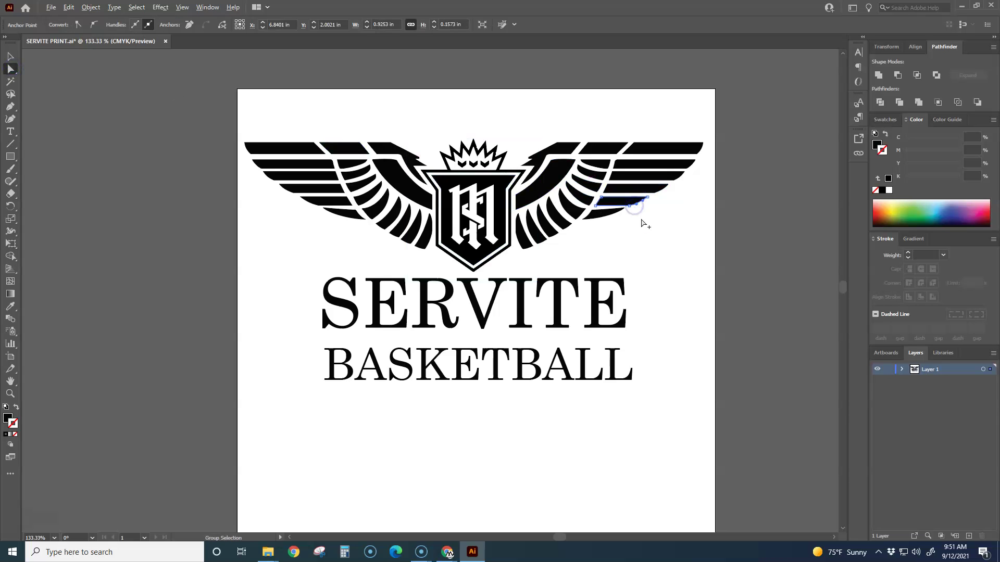
scroll(645, 223, "up", 5)
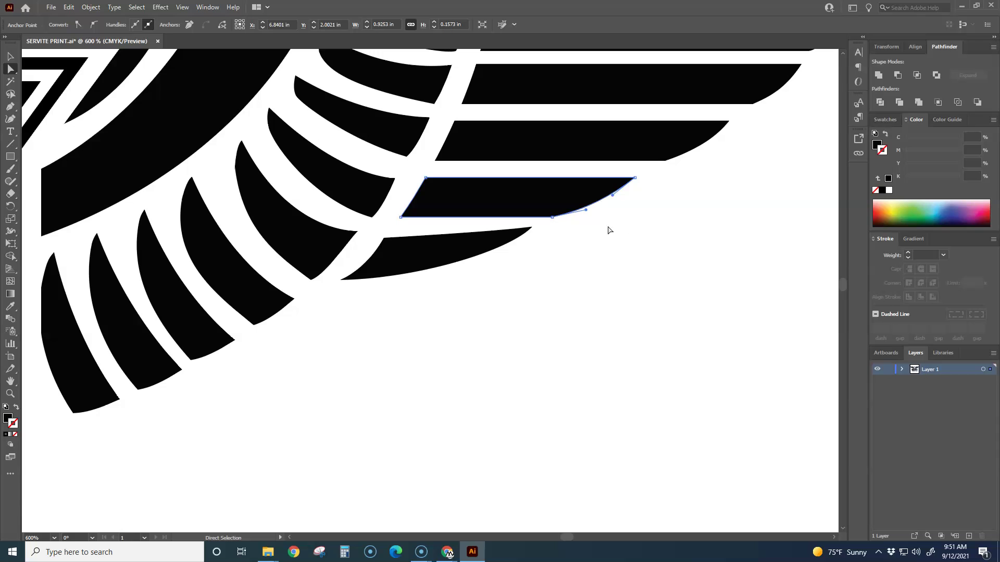
left_click_drag(552, 217, 624, 277)
left_click_drag(633, 186, 740, 191)
left_click_drag(624, 277, 667, 231)
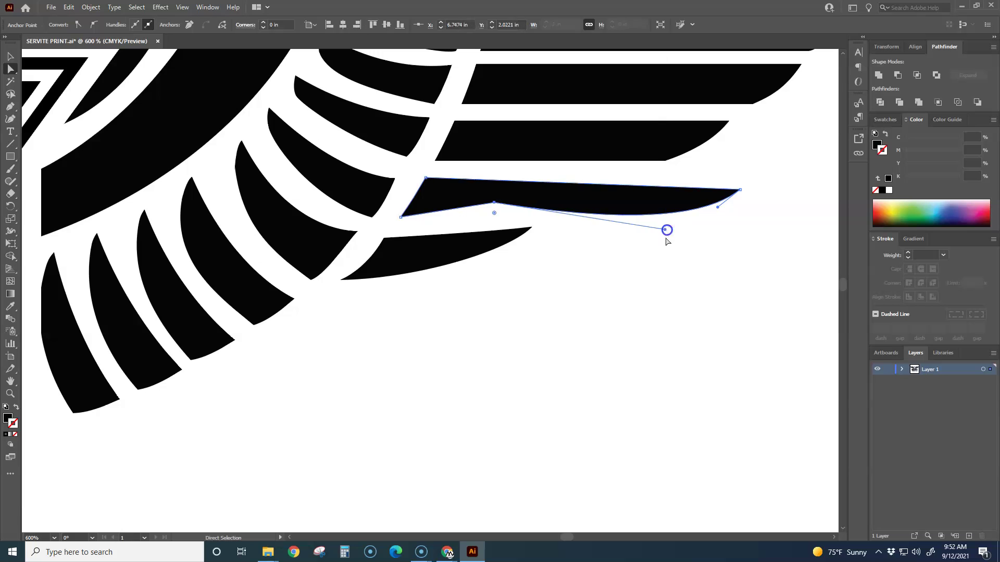
left_click(640, 264)
Examine the reshaped feather's edge at extreme magnification and again at full-page view to check its sharpness.
scroll(613, 263, "up", 6)
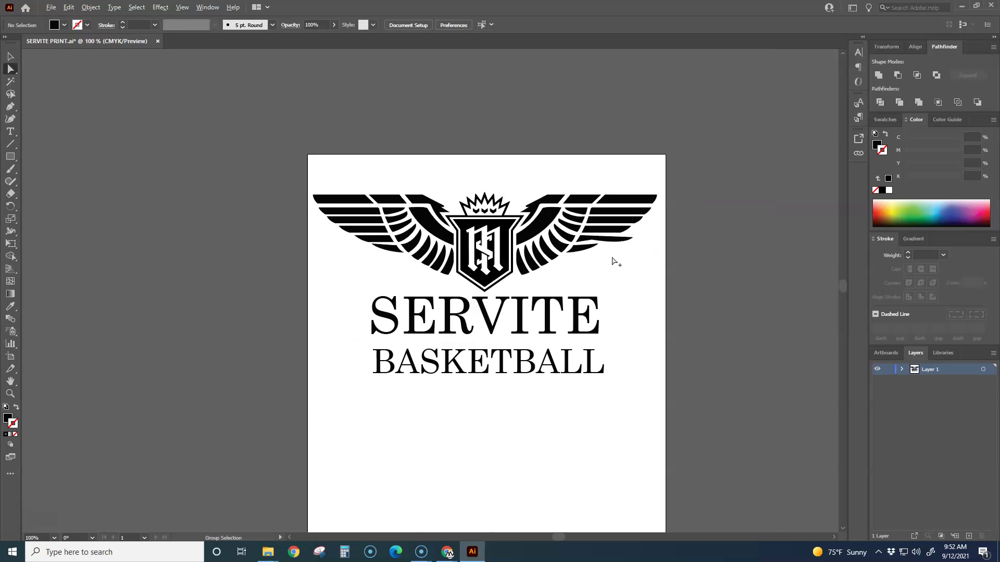
scroll(612, 263, "up", 2)
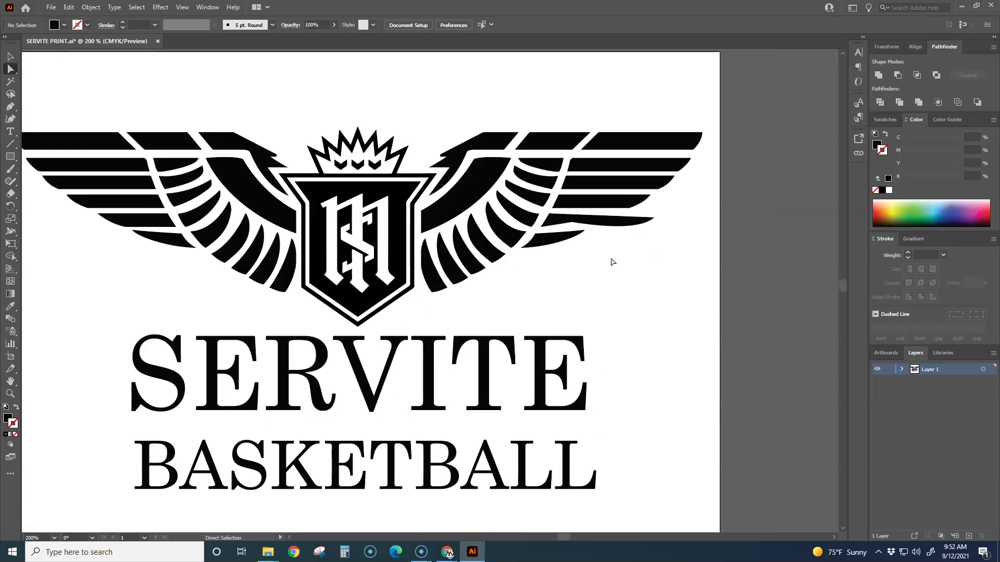
scroll(621, 231, "up", 2)
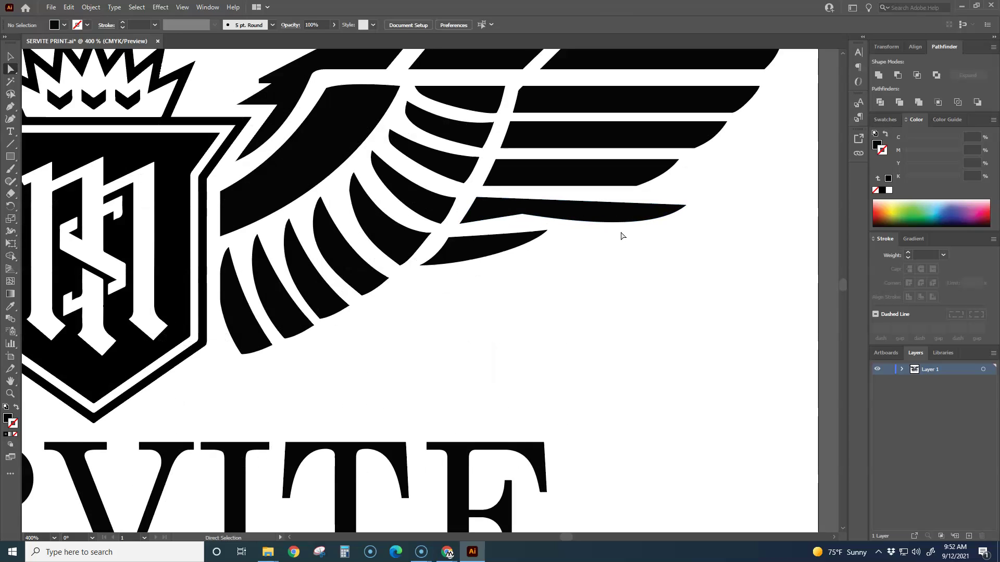
scroll(594, 230, "up", 10)
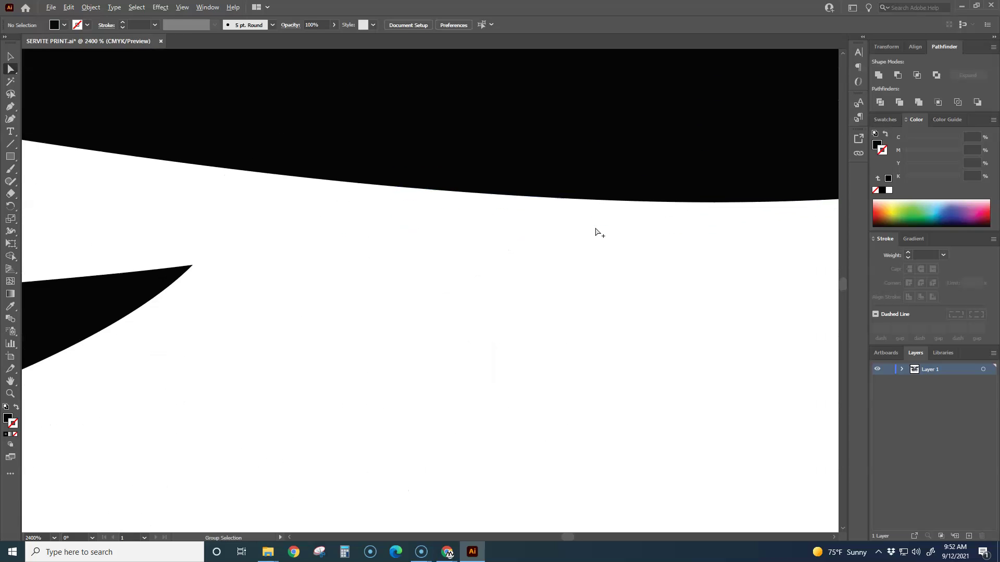
scroll(578, 162, "up", 3)
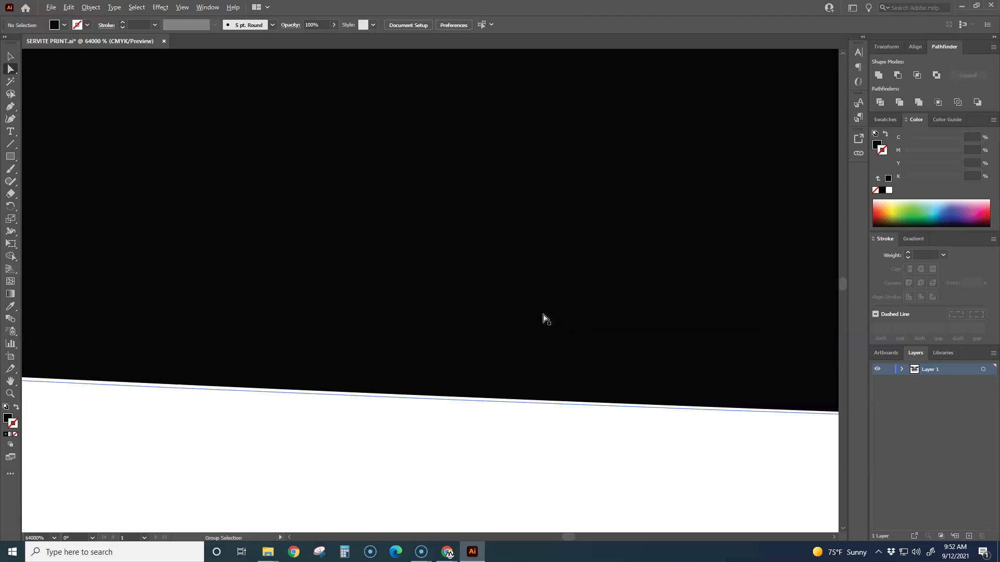
scroll(547, 386, "down", 15)
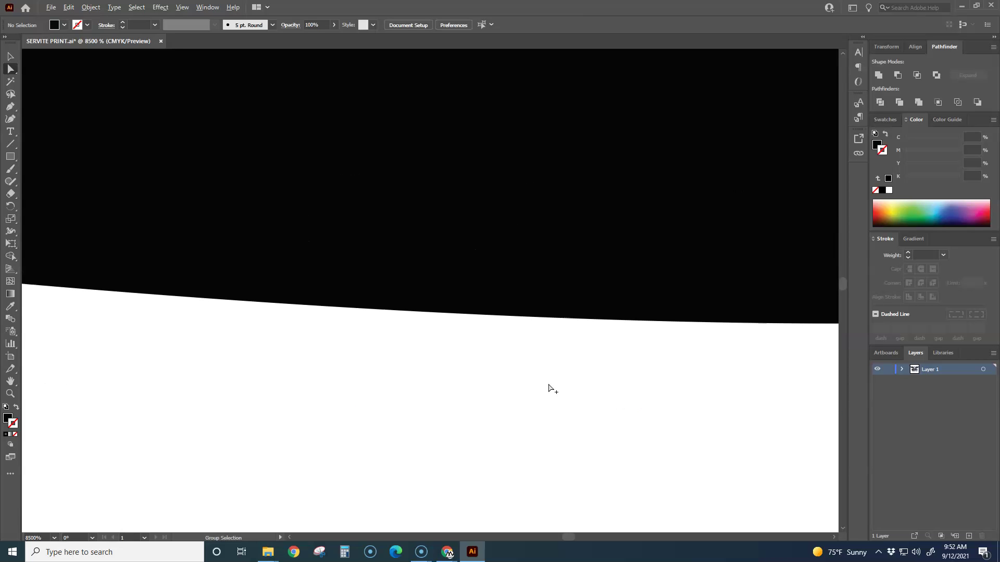
scroll(548, 377, "down", 4)
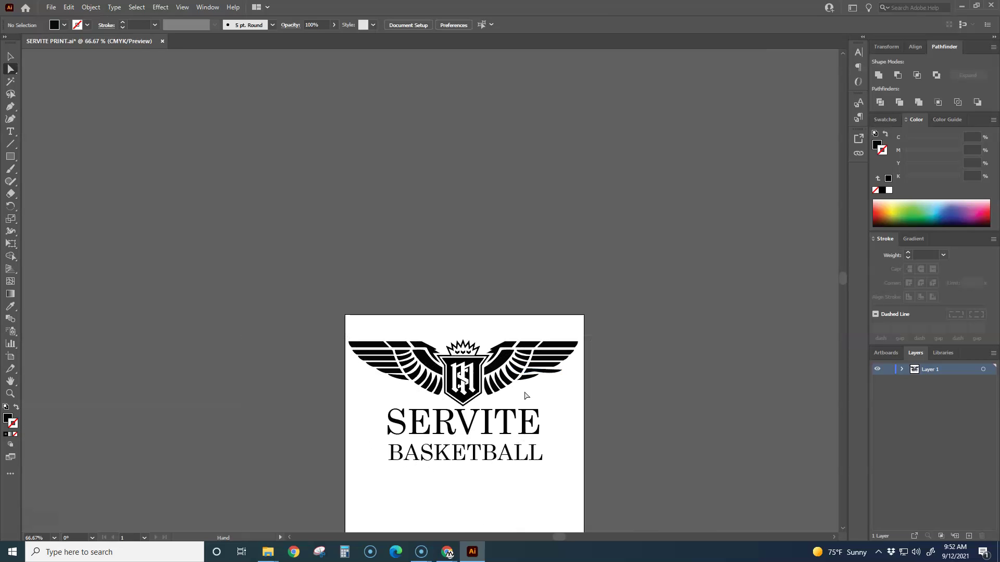
scroll(544, 313, "down", 3)
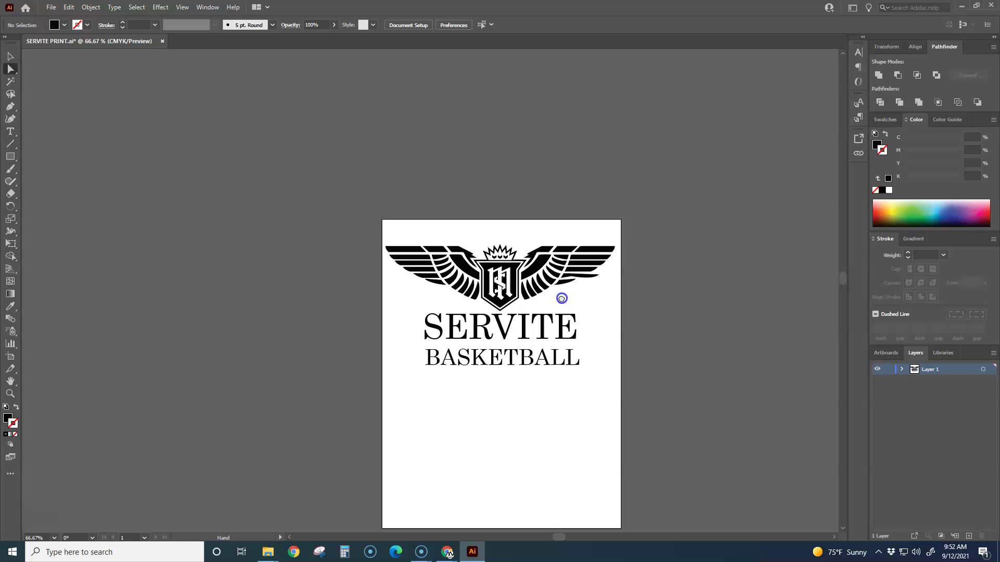
Close SERVITE PRINT.ai without saving and open studio ma_logo.ai.
left_click(162, 41)
left_click(553, 290)
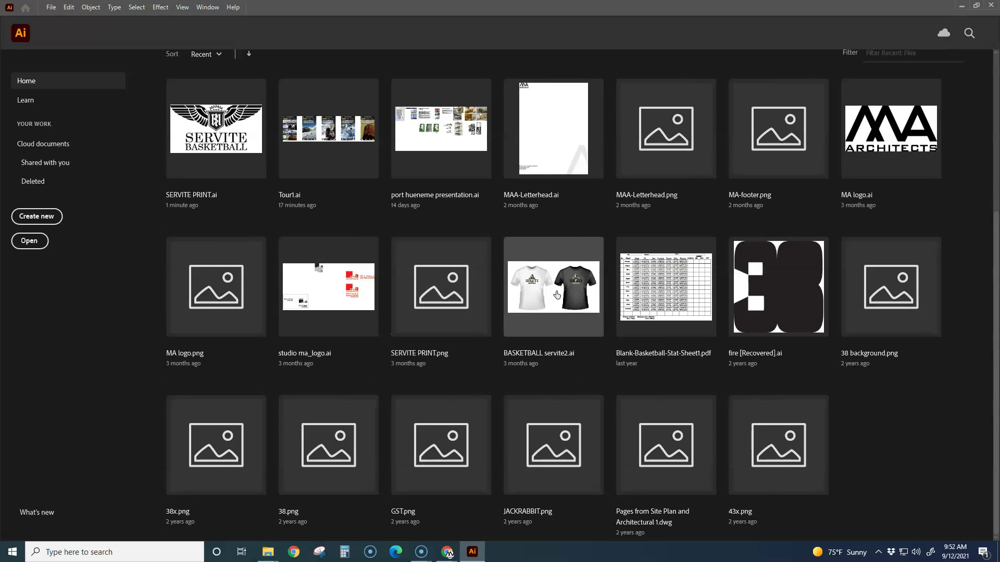
left_click(352, 294)
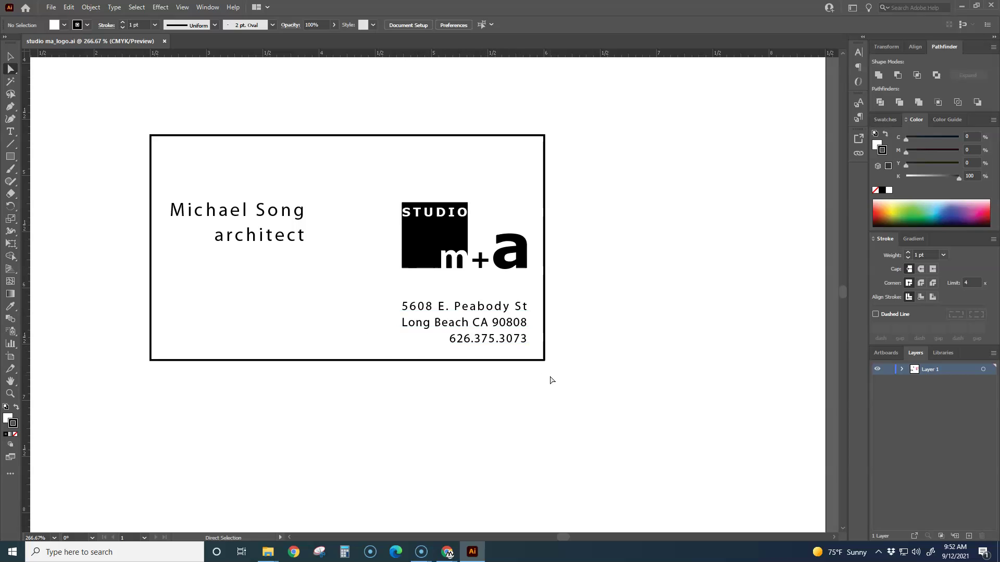
Replace the open logo file with port hueneme presentation.ai and inspect the pier photo on the HUENEME BEACH page.
left_click(164, 42)
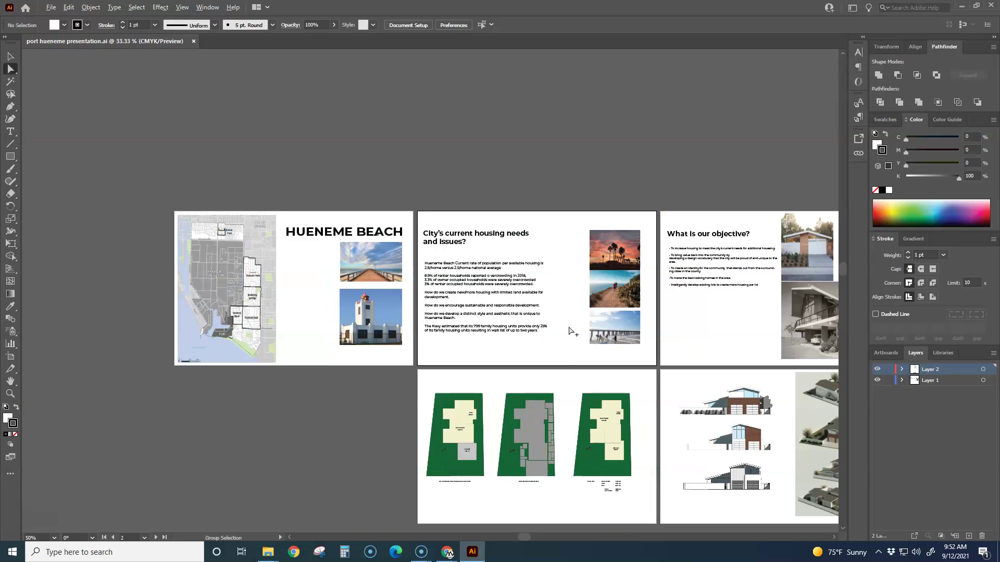
left_click(513, 292)
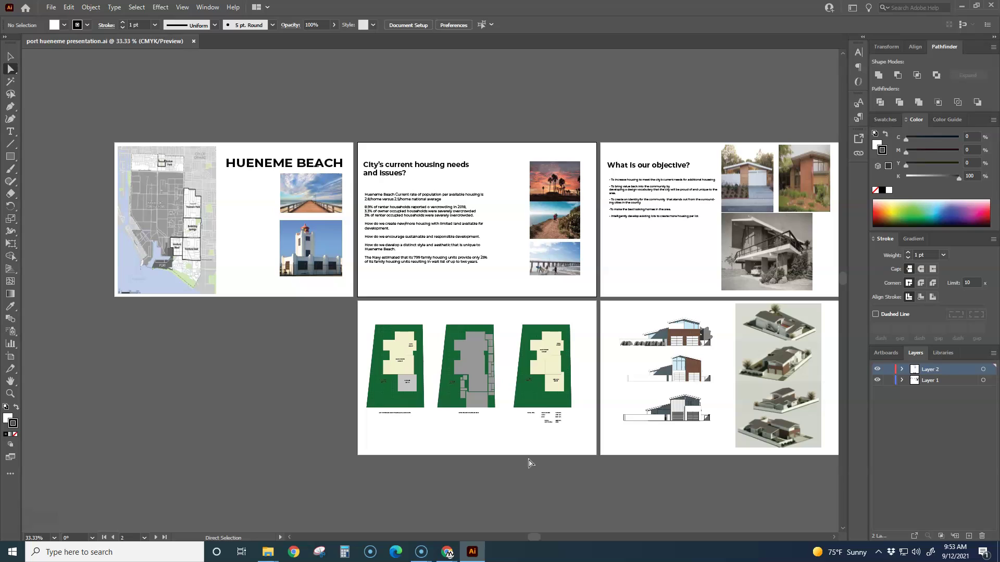
left_click(308, 193)
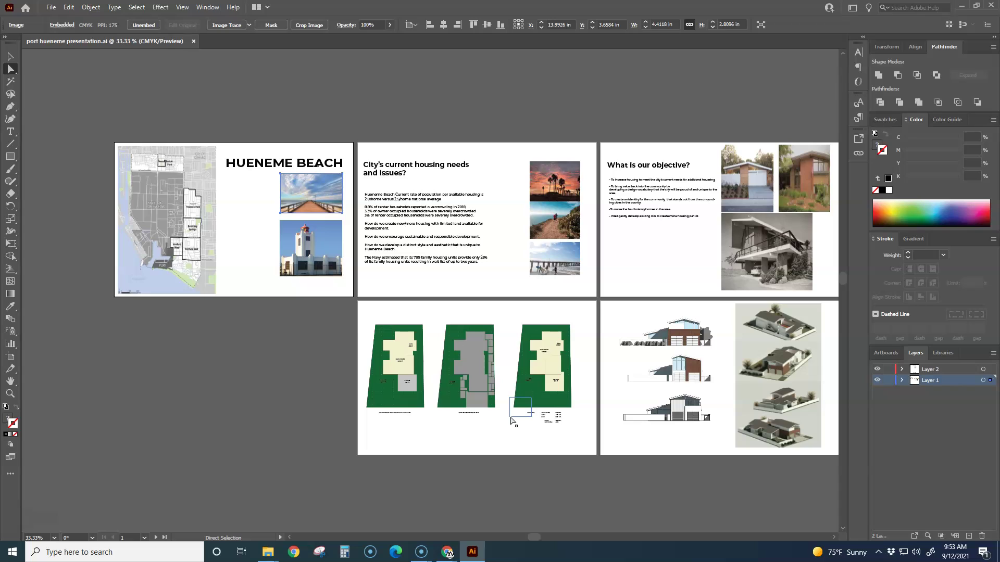
left_click(273, 381)
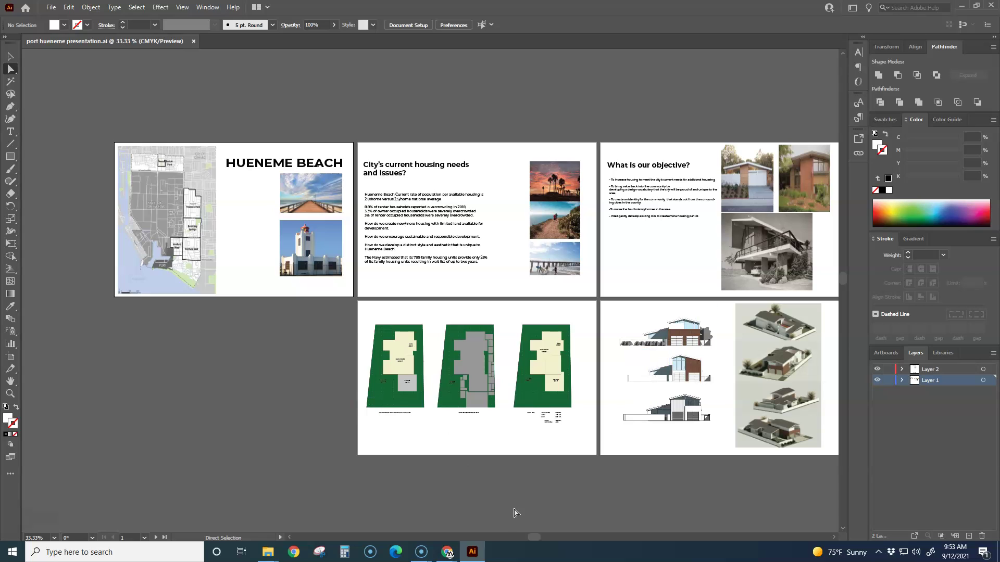
Close the presentation and open MAA-Letterhead.ai to view the full letterhead page.
left_click(192, 42)
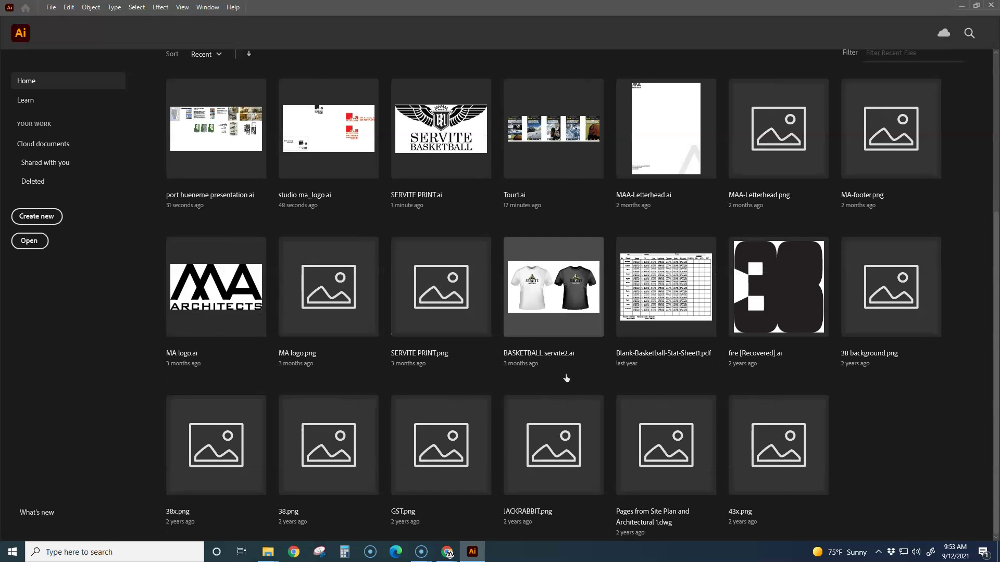
left_click(671, 119)
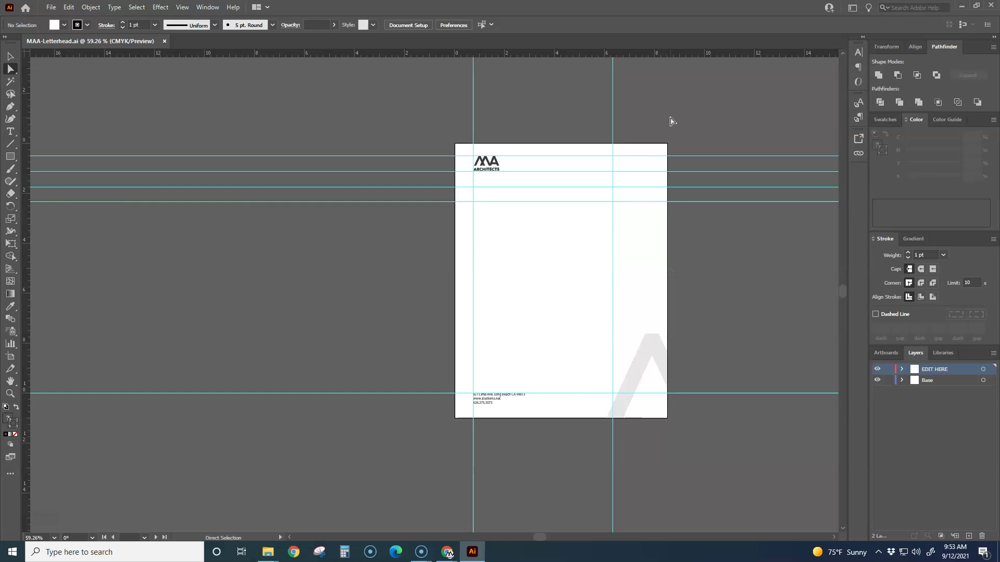
left_click_drag(528, 300, 463, 305)
scroll(460, 333, "up", 2)
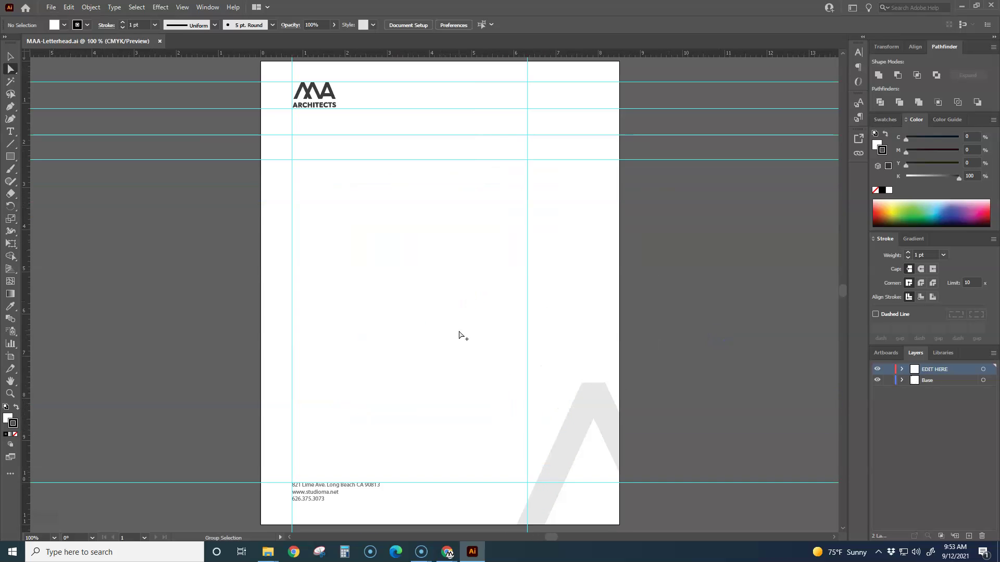
scroll(460, 334, "down", 2)
scroll(457, 335, "up", 2)
Select the MA logo's outline in the letterhead header and examine its edges and anchor points up close.
left_click(321, 104)
left_click(373, 243)
scroll(322, 104, "up", 5)
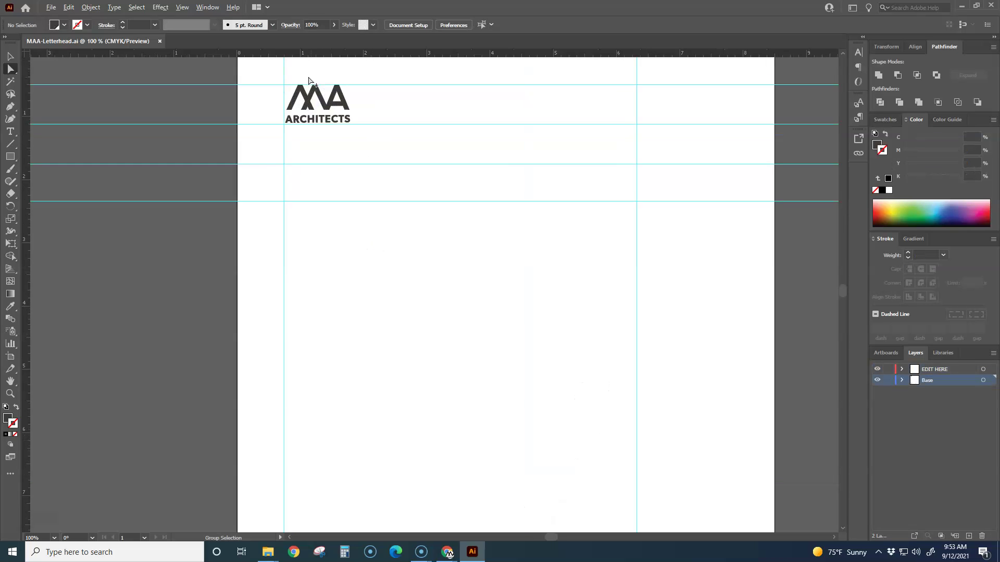
scroll(321, 130, "up", 3)
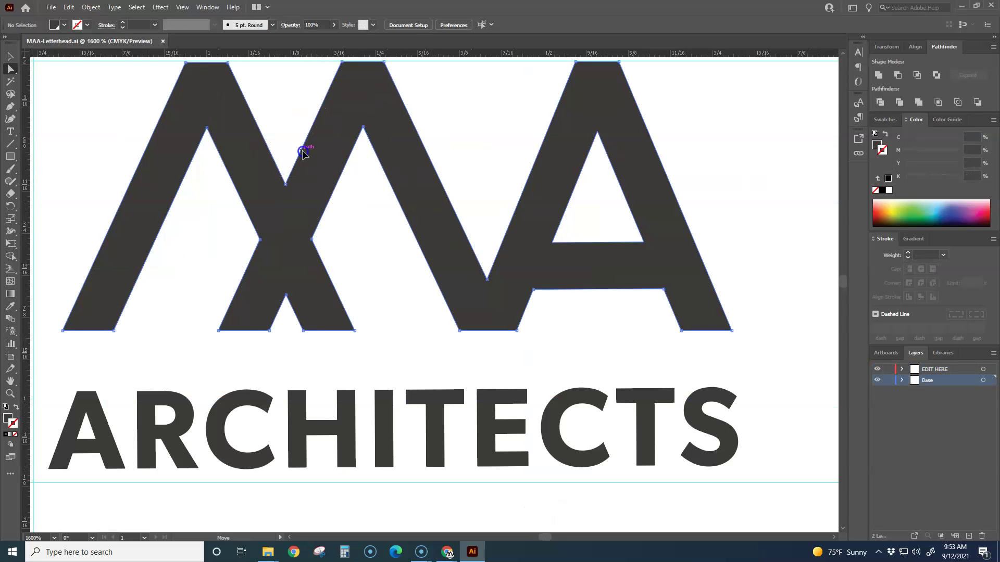
left_click(303, 150)
scroll(246, 245, "up", 4)
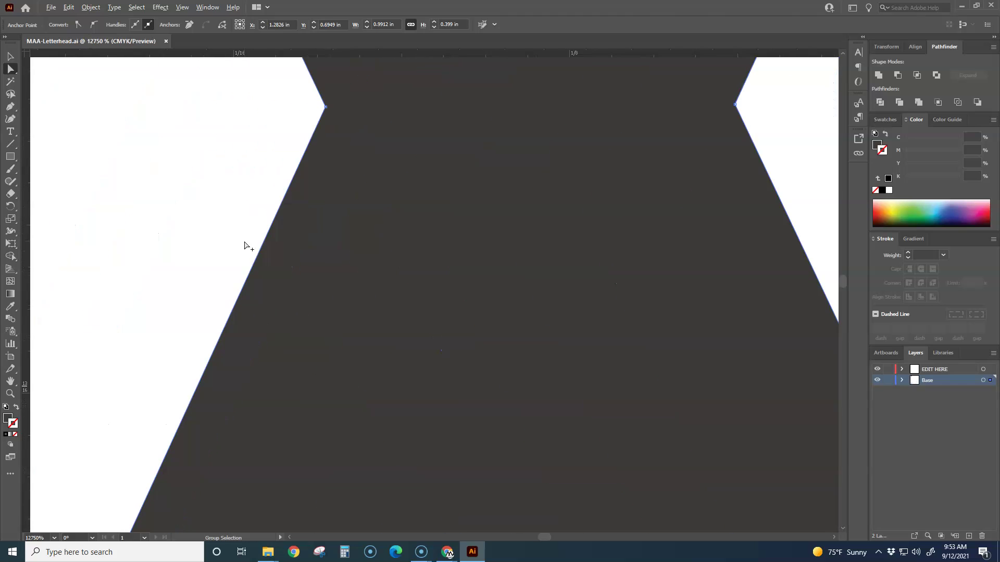
scroll(245, 246, "down", 4)
scroll(245, 245, "down", 4)
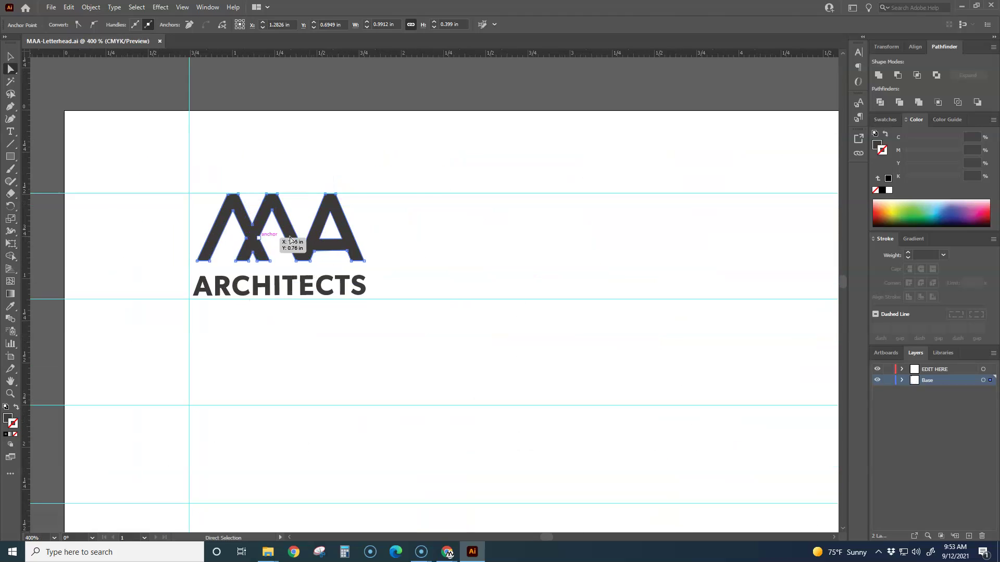
left_click(421, 259)
Examine the contact details text at the foot of the letterhead.
scroll(421, 259, "down", 5)
left_click_drag(462, 353, 424, 277)
scroll(403, 354, "up", 1)
scroll(384, 449, "up", 5)
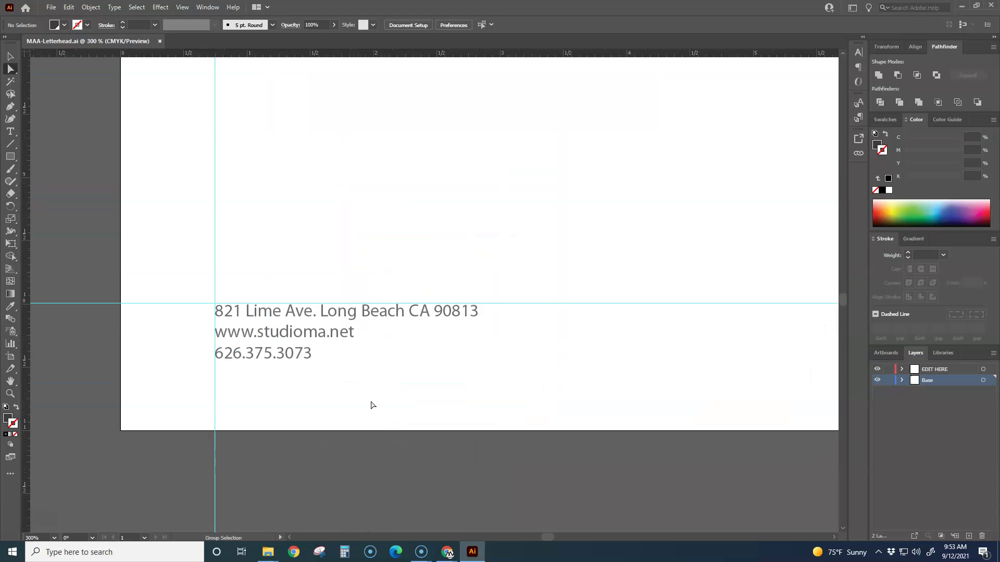
scroll(348, 359, "down", 4)
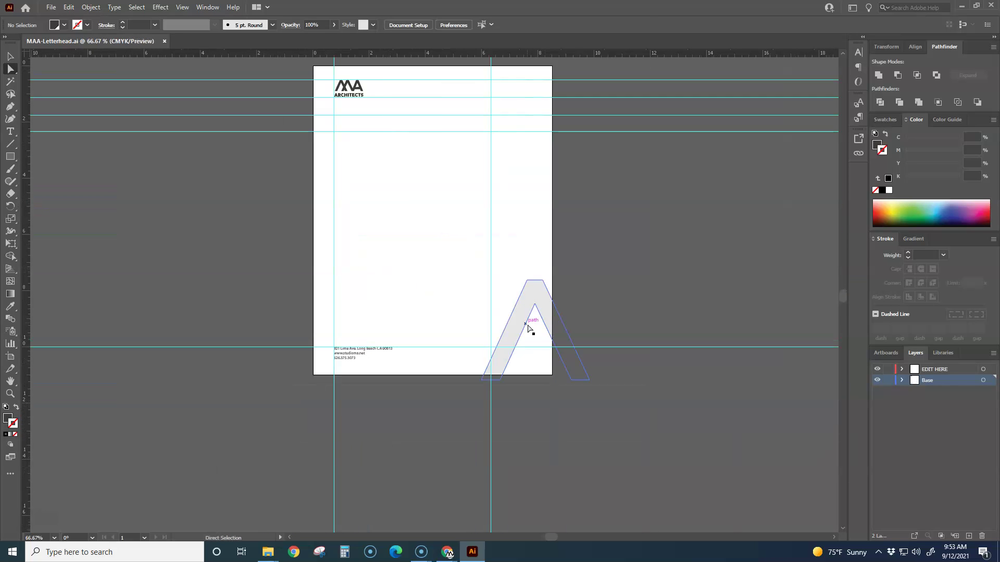
Select the large gray A shape at the page's lower corner and compare it with the A in the header logo.
left_click(526, 325)
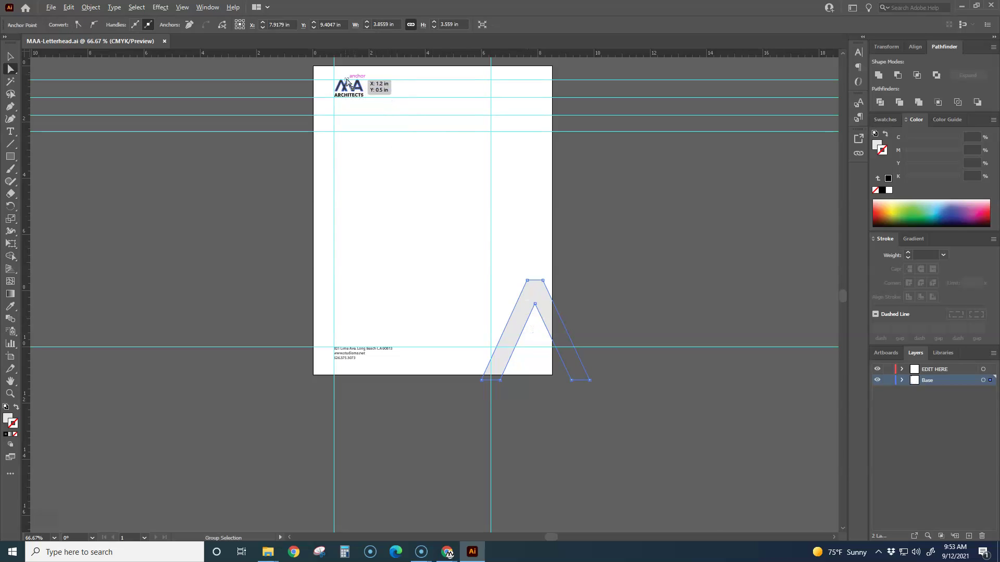
scroll(343, 86, "up", 5)
left_click(406, 157)
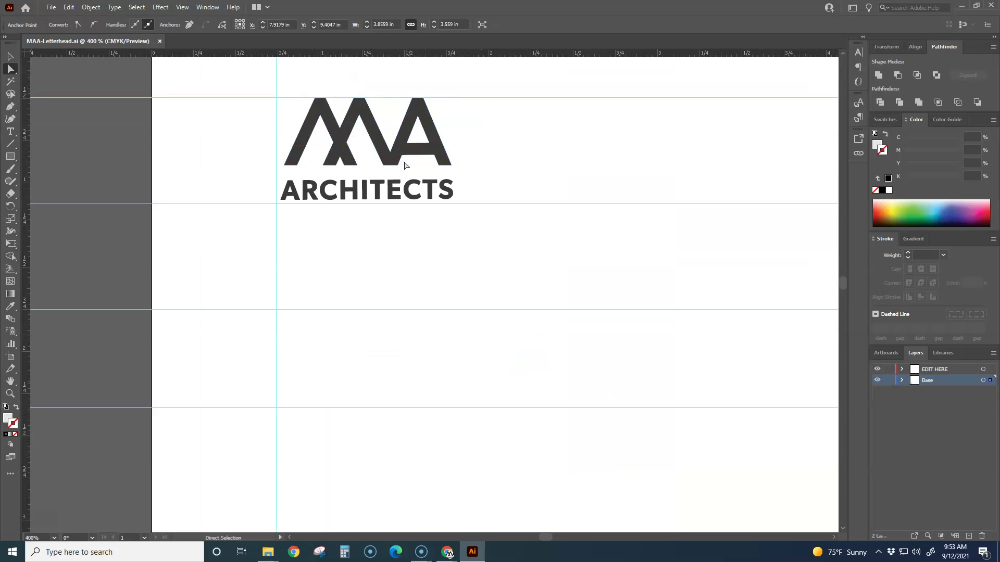
scroll(440, 289, "down", 3, "alt")
left_click_drag(548, 374, 377, 252)
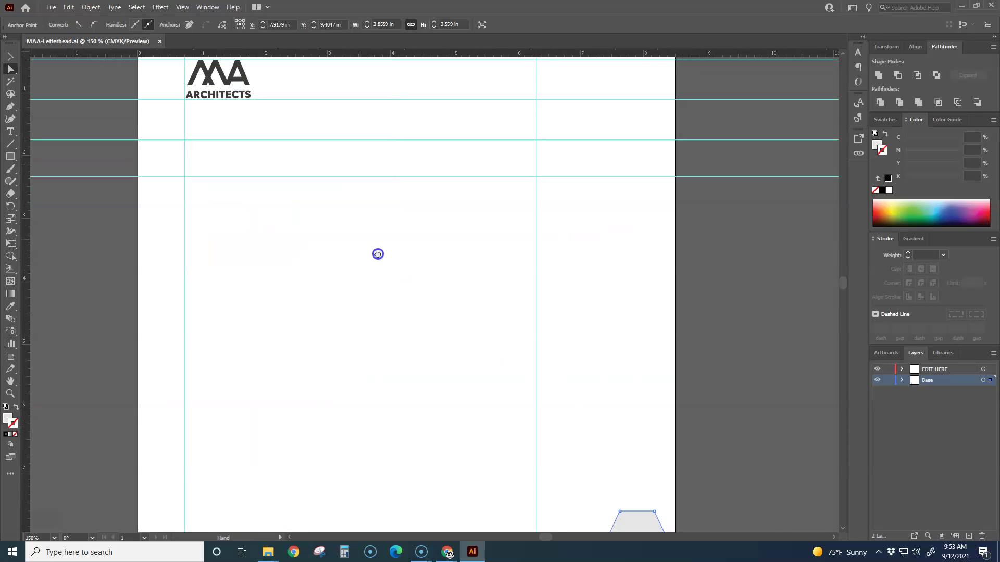
scroll(413, 301, "down", 2)
left_click(604, 402)
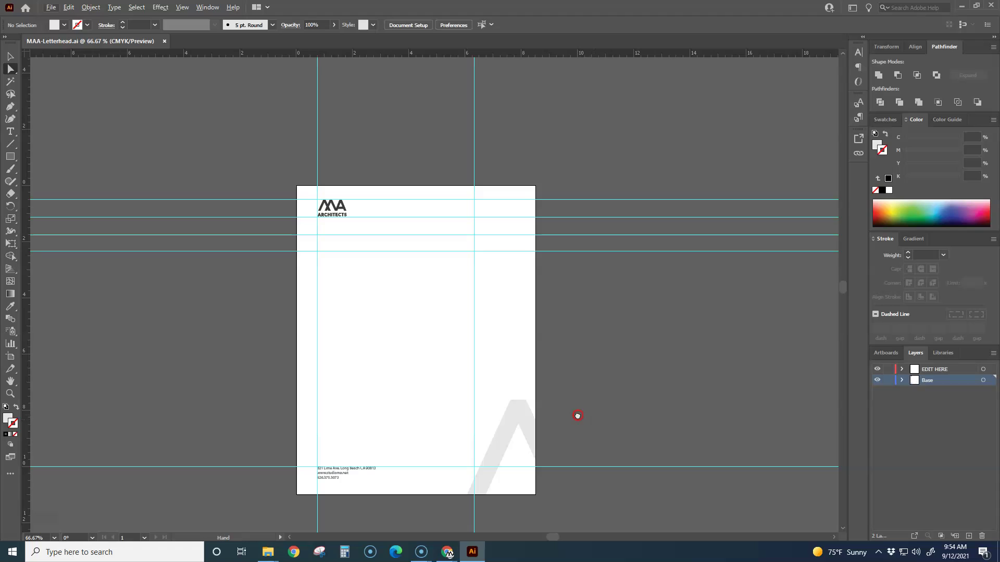
Close MAA-Letterhead.ai.
left_click_drag(576, 413, 609, 344)
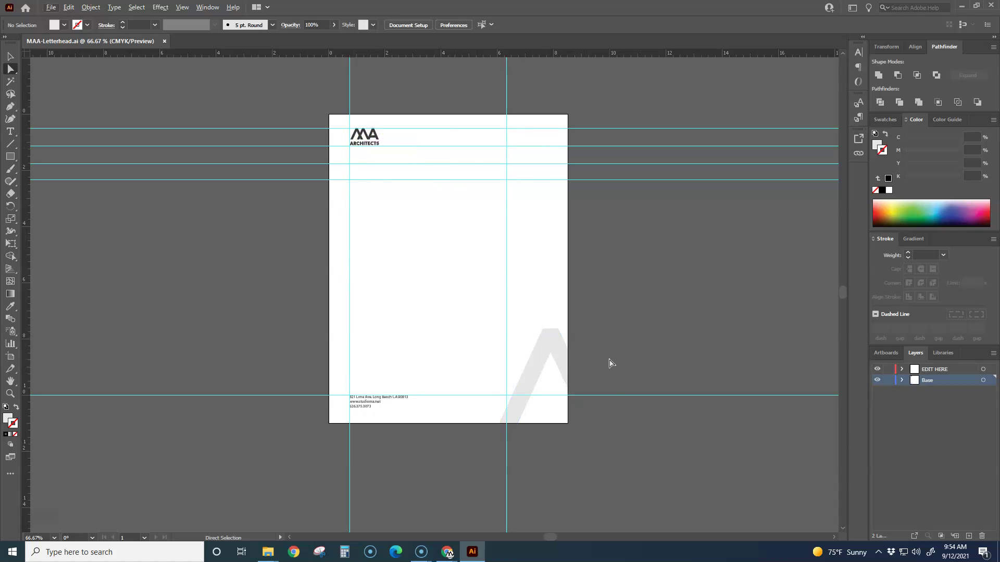
left_click(164, 41)
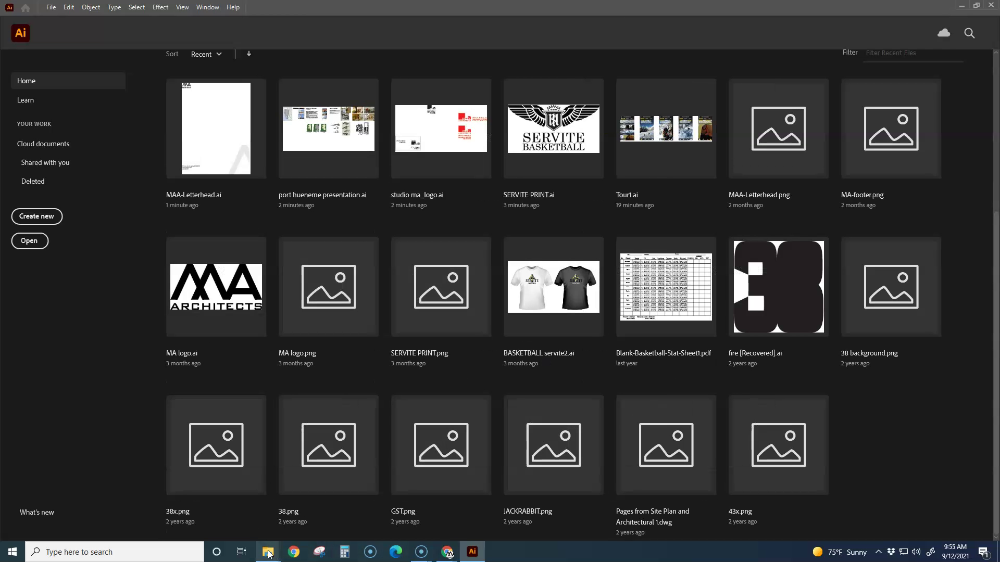
Open Tour1.ai from the ai-basics-fundamentals folder in Illustrator and get the File Explorer window out of the way.
mouse_move(269, 555)
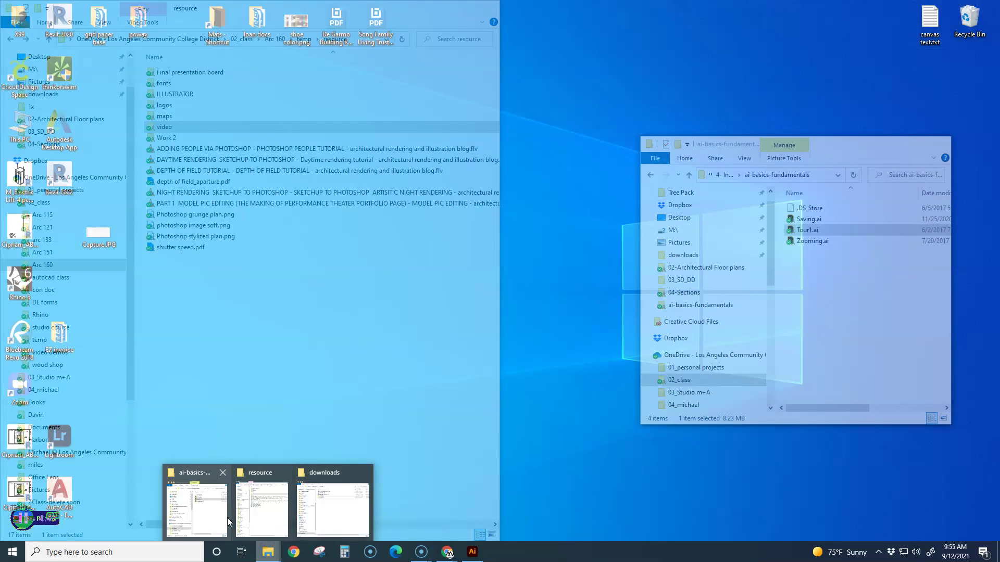
left_click(211, 515)
left_click_drag(844, 149, 786, 124)
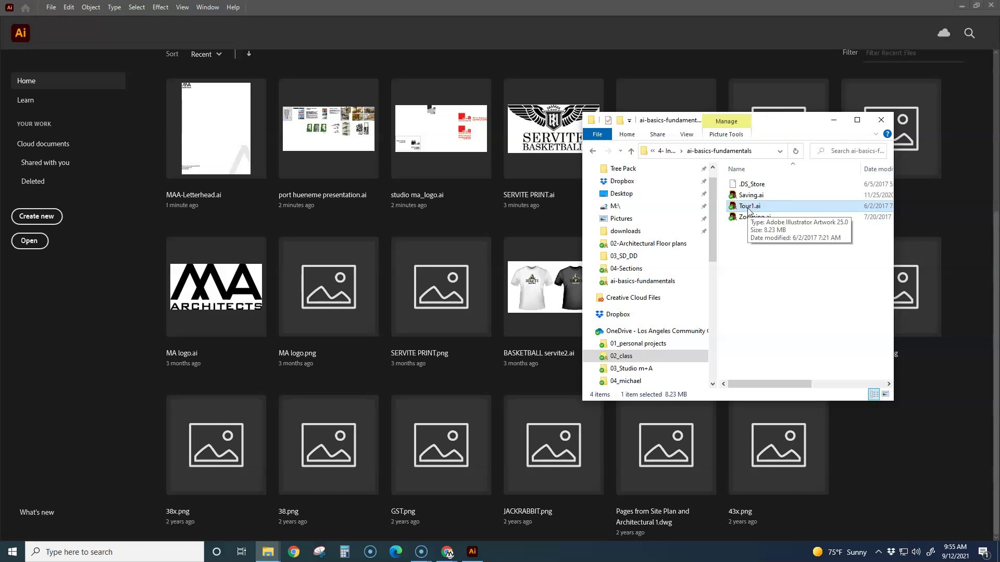
left_click_drag(748, 209, 451, 225)
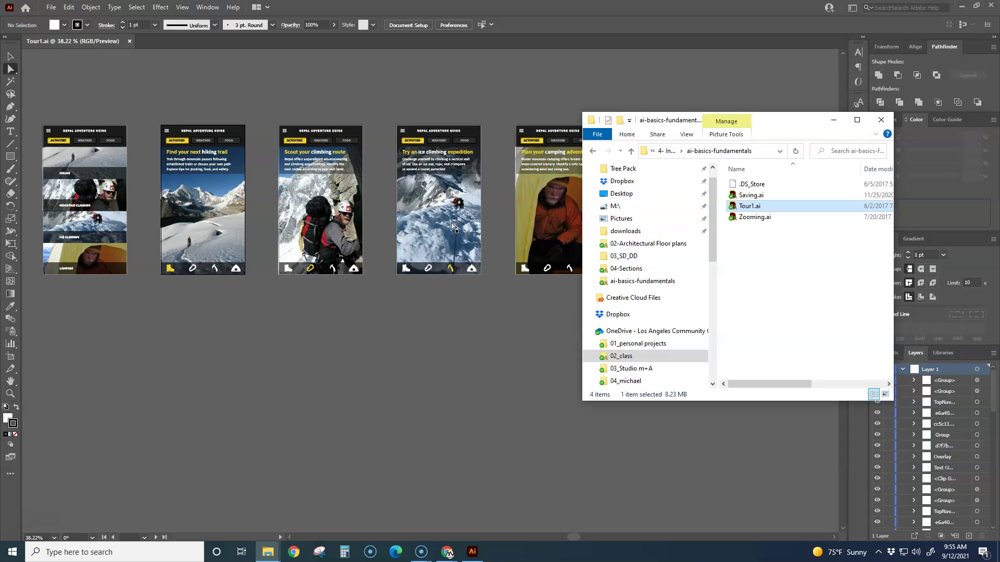
left_click(831, 120)
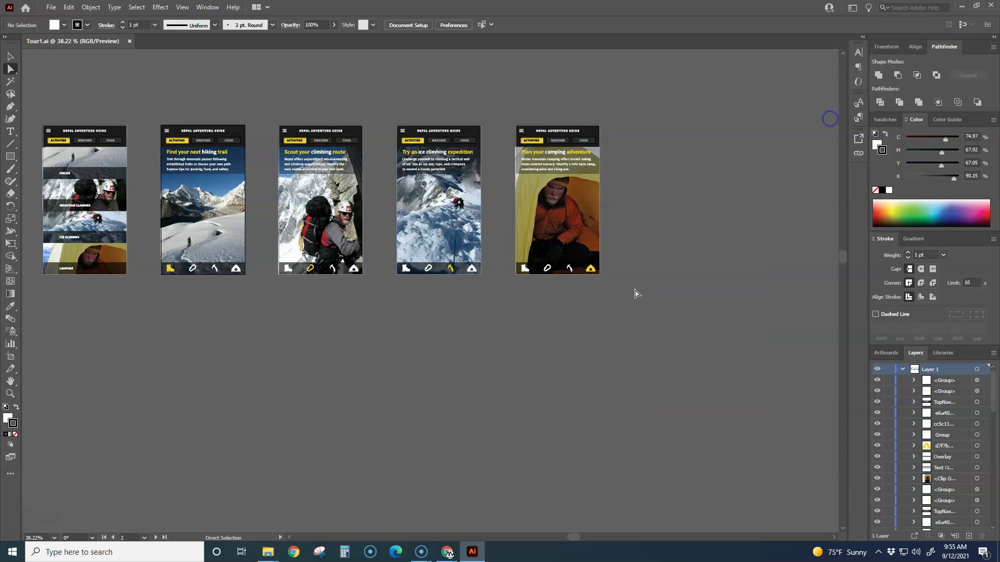
Examine the five Nepal Adventure Guide app screens, looking closely at the first screen's title and category buttons.
scroll(367, 345, "down", 1)
scroll(368, 344, "down", 2, "alt")
left_click_drag(319, 353, 416, 364)
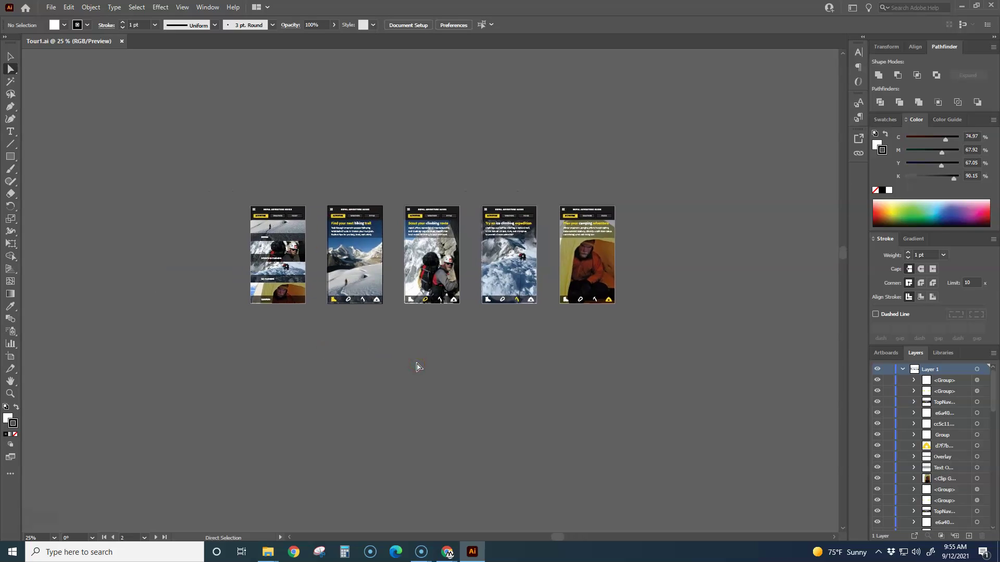
left_click(354, 344)
scroll(239, 195, "up", 5)
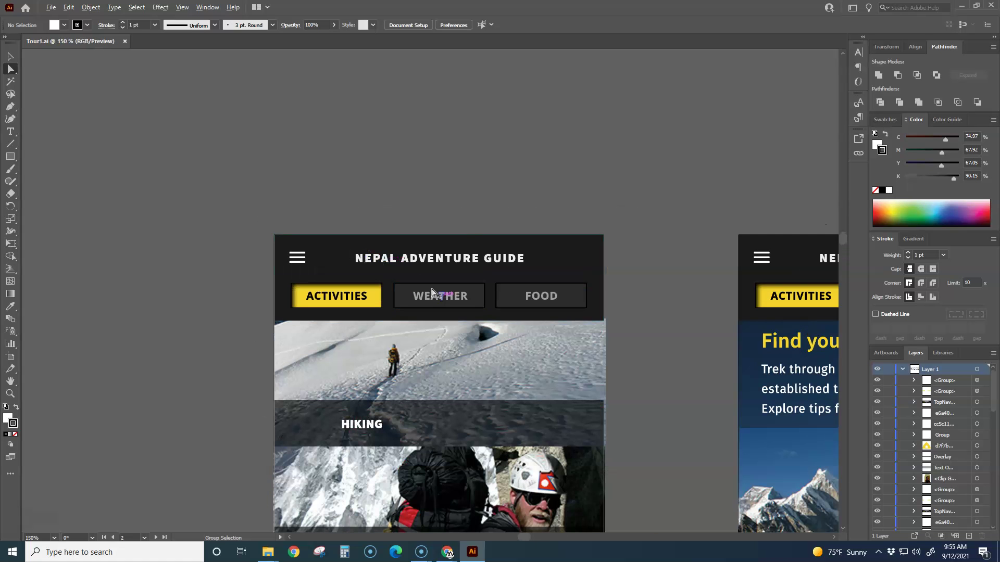
scroll(469, 232, "down", 2)
scroll(466, 240, "up", 3)
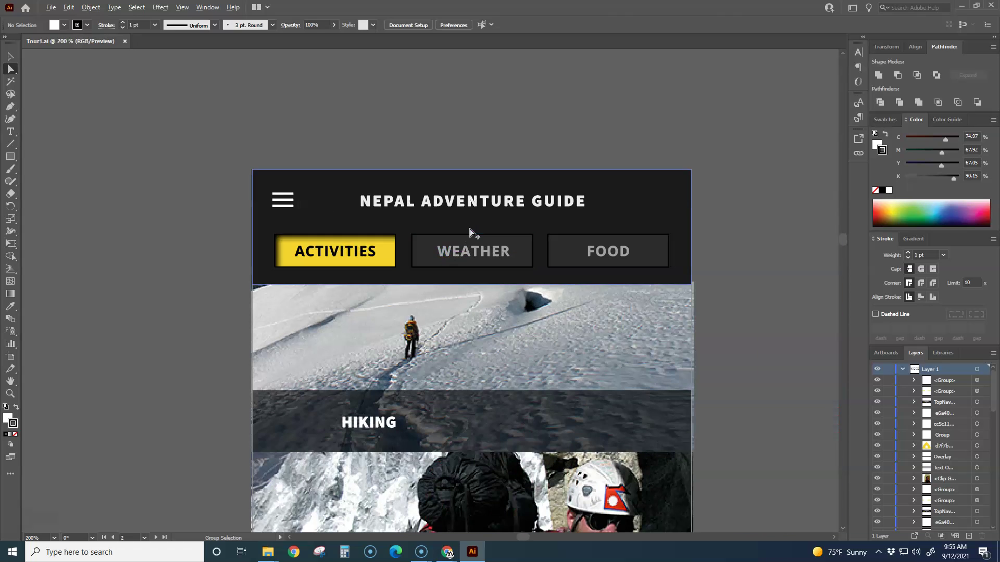
scroll(474, 233, "down", 4)
left_click_drag(540, 453, 307, 361)
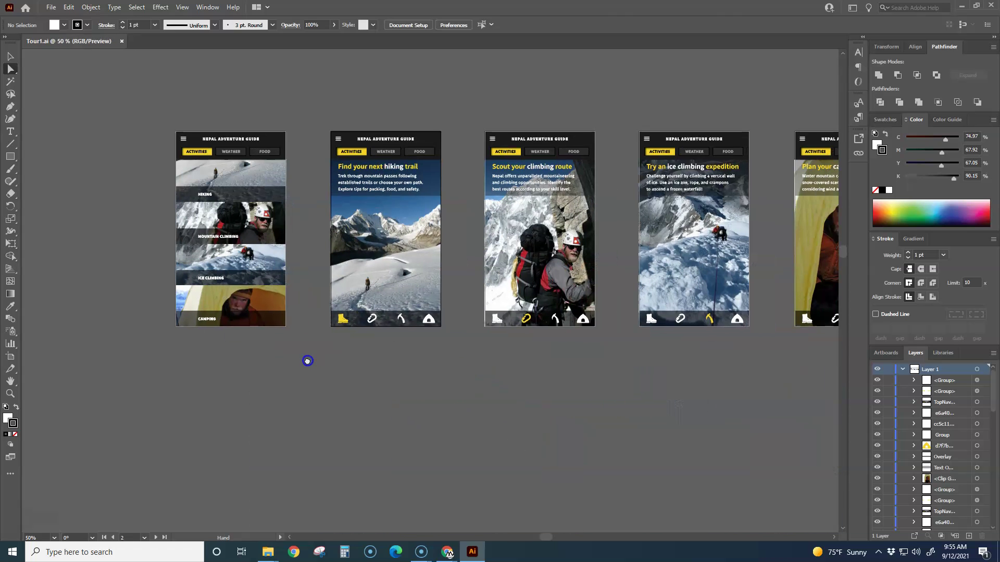
left_click_drag(384, 402, 469, 397)
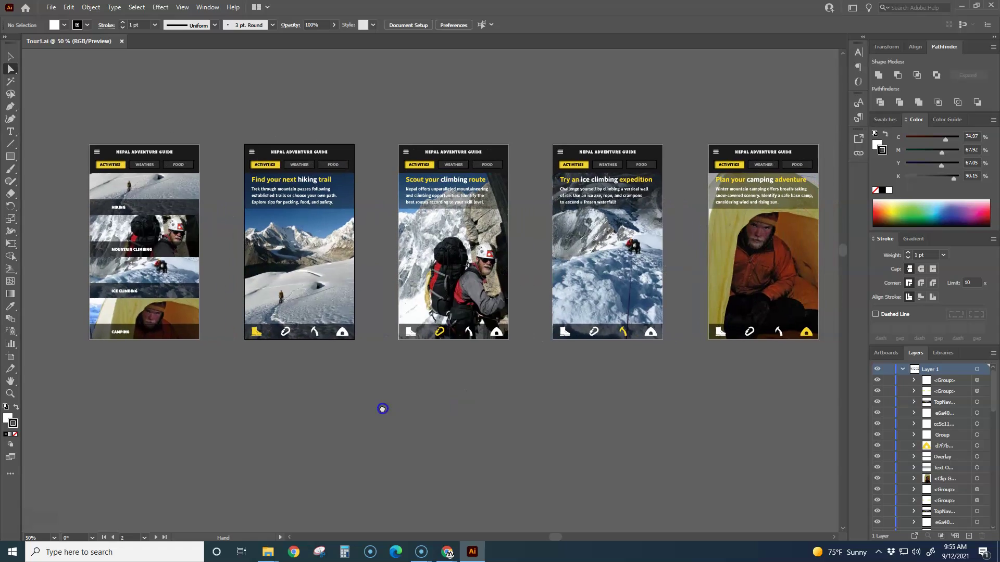
scroll(446, 430, "down", 1)
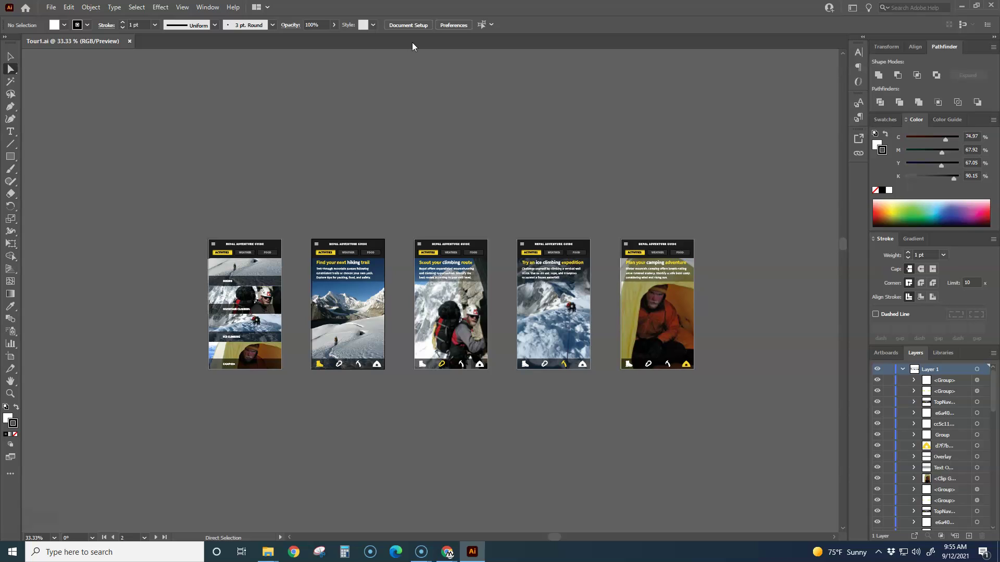
Enter artboard editing from the document setup to view the artboards' names and boundaries, and return to the Selection tool.
left_click(409, 25)
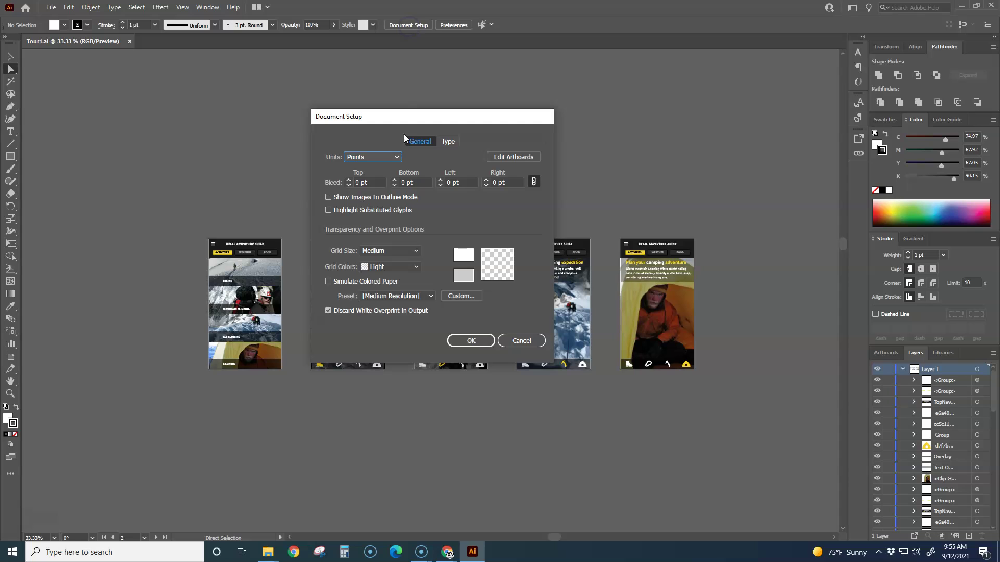
left_click(518, 157)
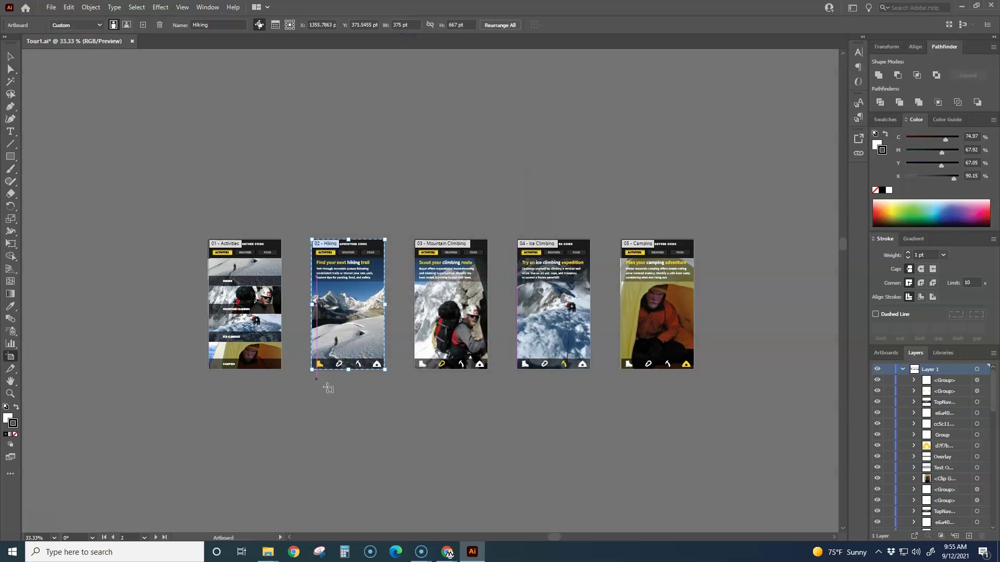
left_click(10, 57)
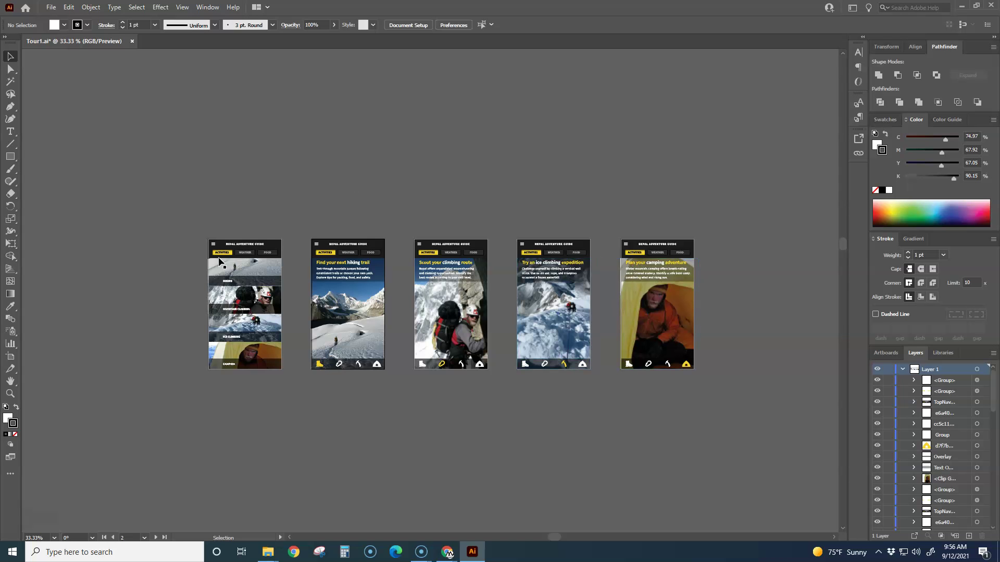
Examine the Activities, Hiking and Mountain Climbing artboards at different magnifications, ending with all five artboards in view.
scroll(320, 314, "up", 5)
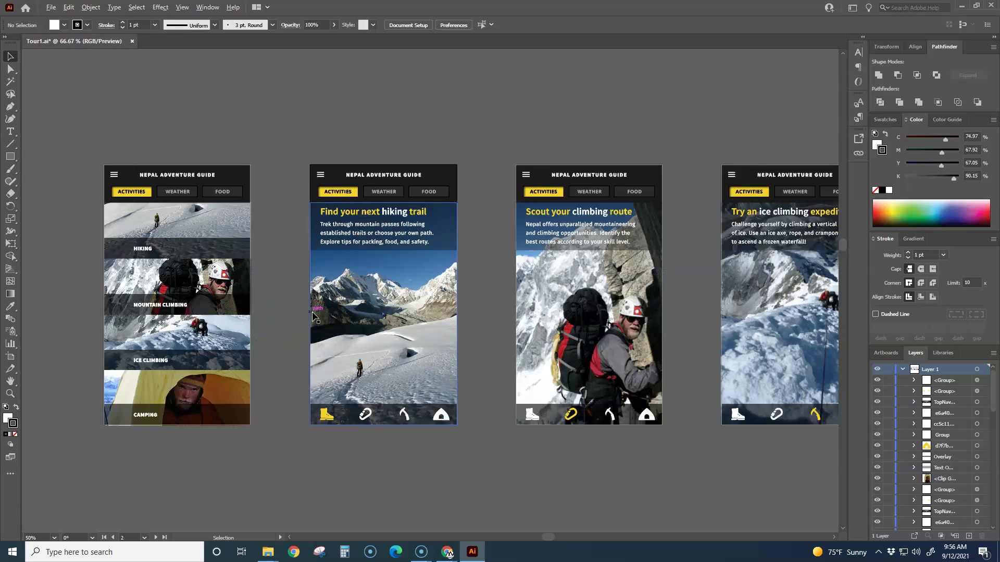
scroll(270, 155, "down", 6)
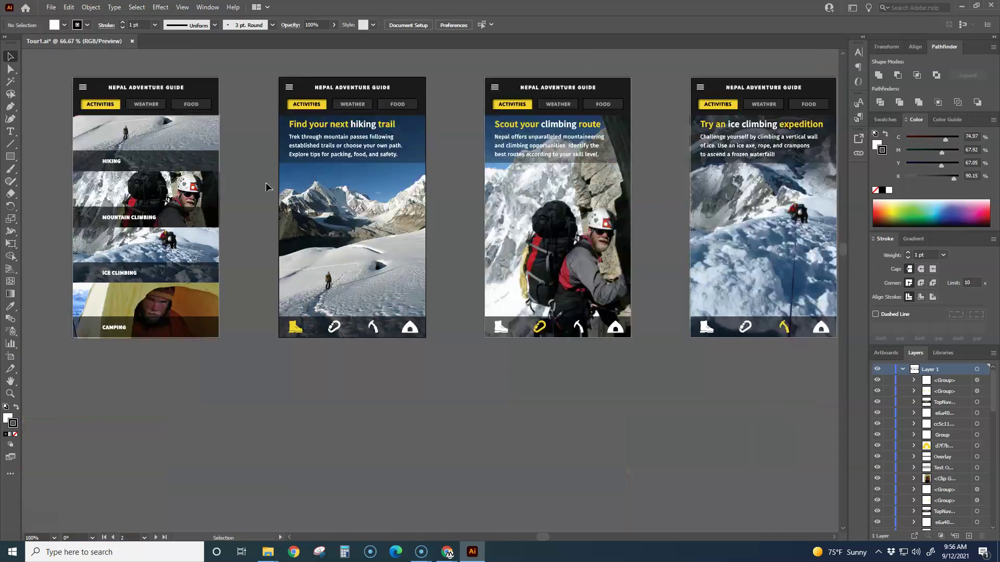
scroll(263, 197, "up", 5)
scroll(264, 197, "down", 5)
scroll(263, 197, "up", 4)
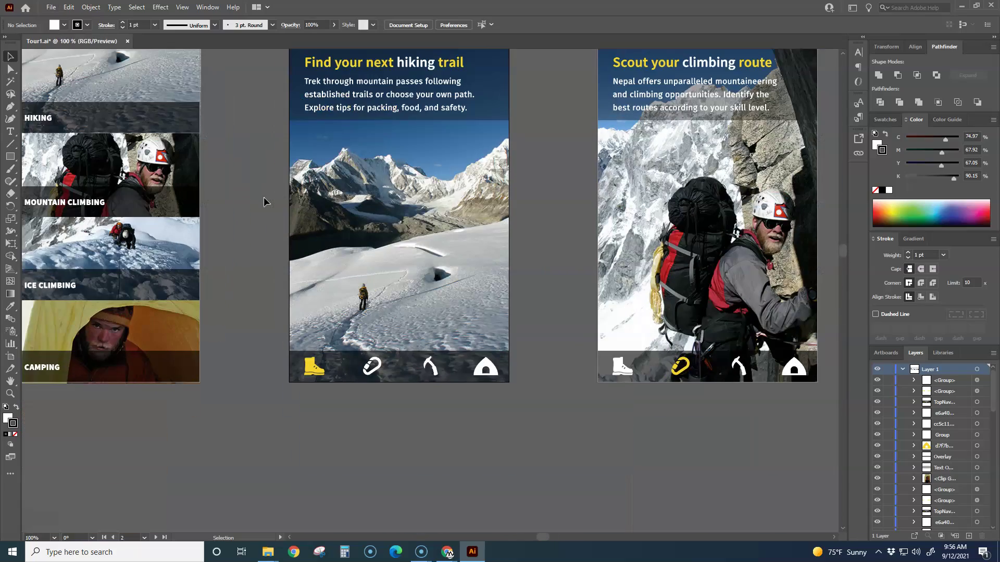
left_click_drag(264, 197, 611, 335)
left_click_drag(268, 310, 110, 248)
left_click_drag(356, 260, 212, 286)
left_click_drag(308, 286, 453, 283)
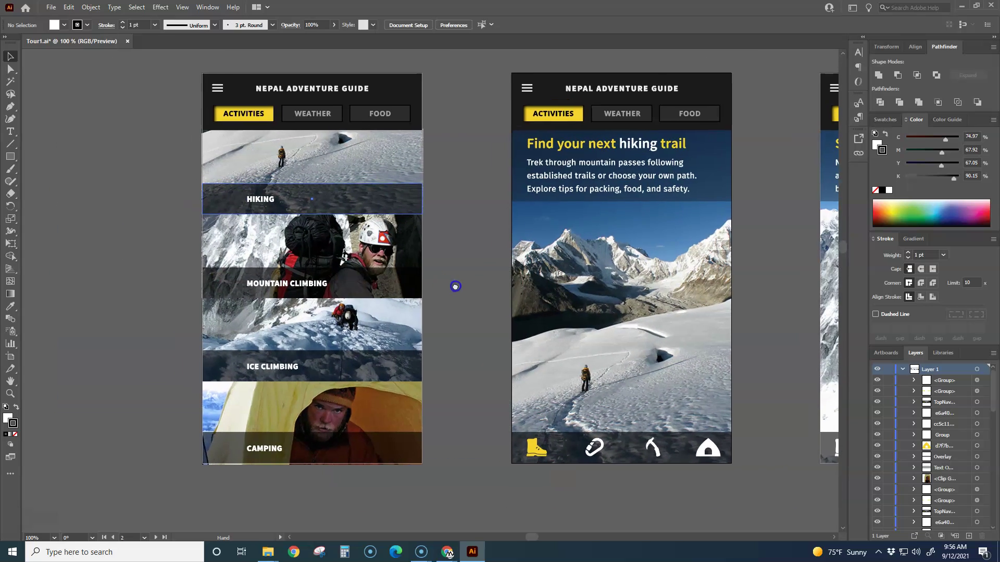
scroll(459, 286, "down", 1)
scroll(459, 287, "down", 3)
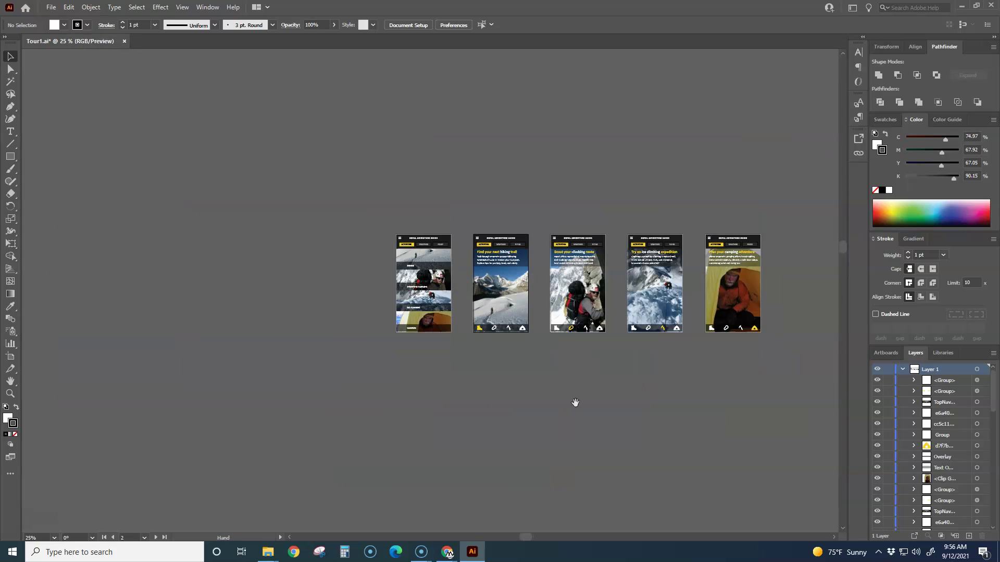
left_click_drag(576, 404, 494, 408)
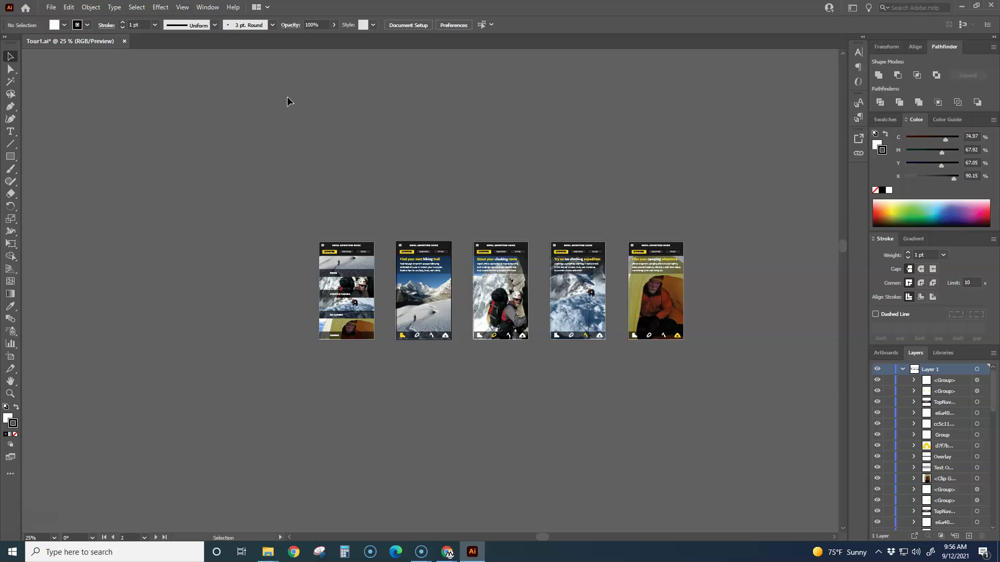
Magnify the empty canvas above the artboards until the artwork is out of view, and fit all artboards in the window.
left_click_drag(448, 139, 406, 339)
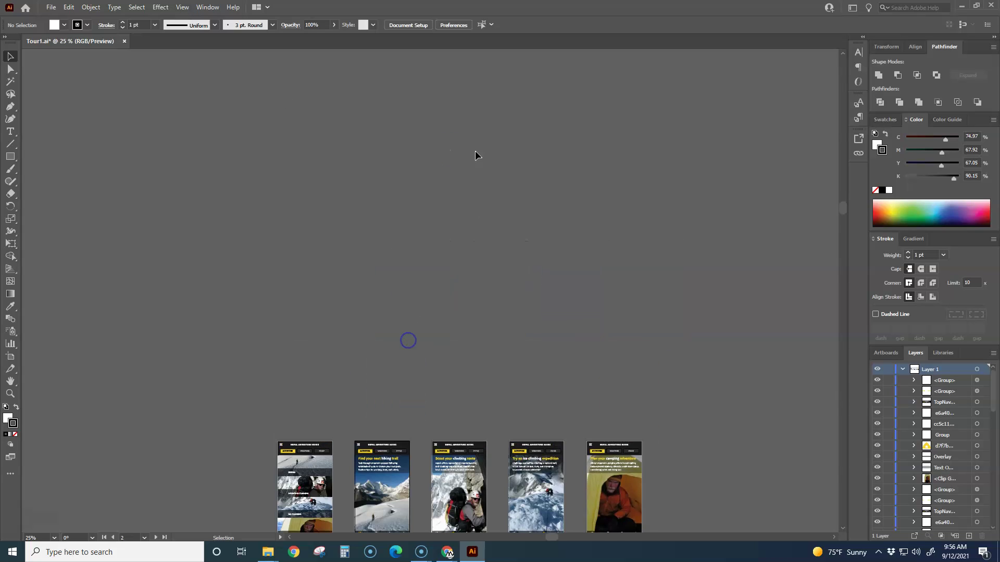
scroll(470, 173, "up", 2)
scroll(483, 189, "up", 15)
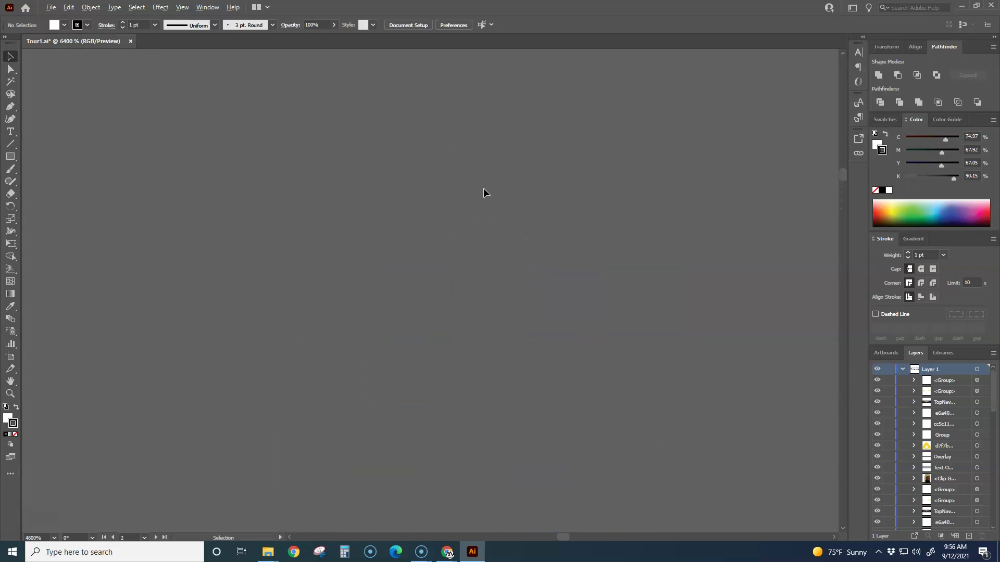
key("space")
left_click(183, 7)
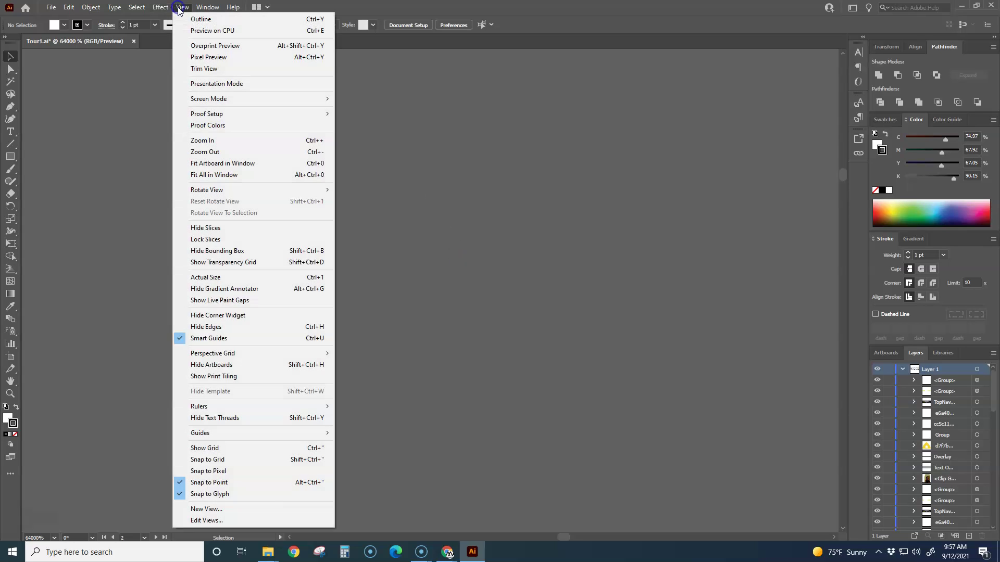
left_click(230, 174)
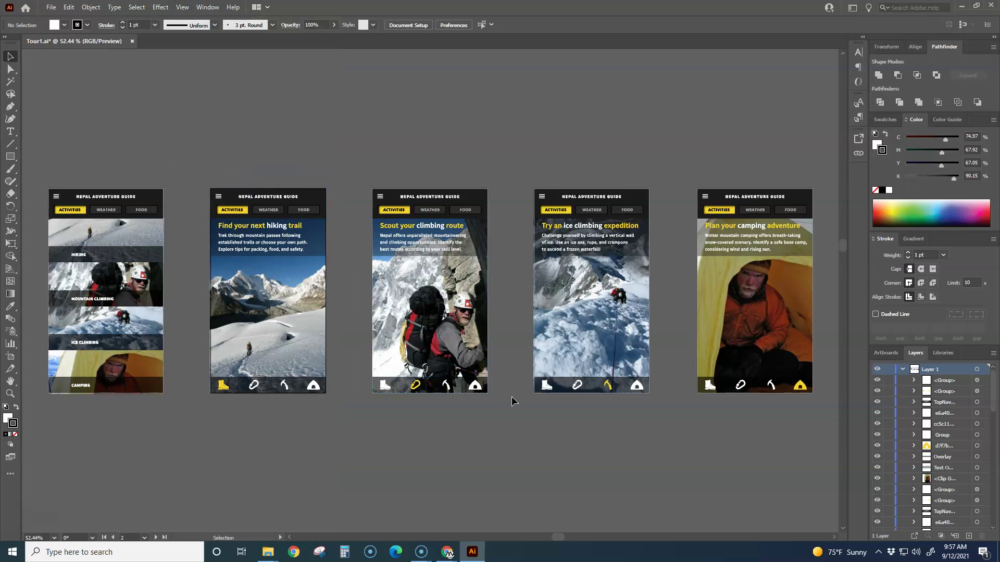
Collapse Layer 1 and expand it again to review the groups it contains.
scroll(728, 420, "up", 1)
left_click_drag(728, 420, 530, 398)
left_click_drag(311, 407, 537, 378)
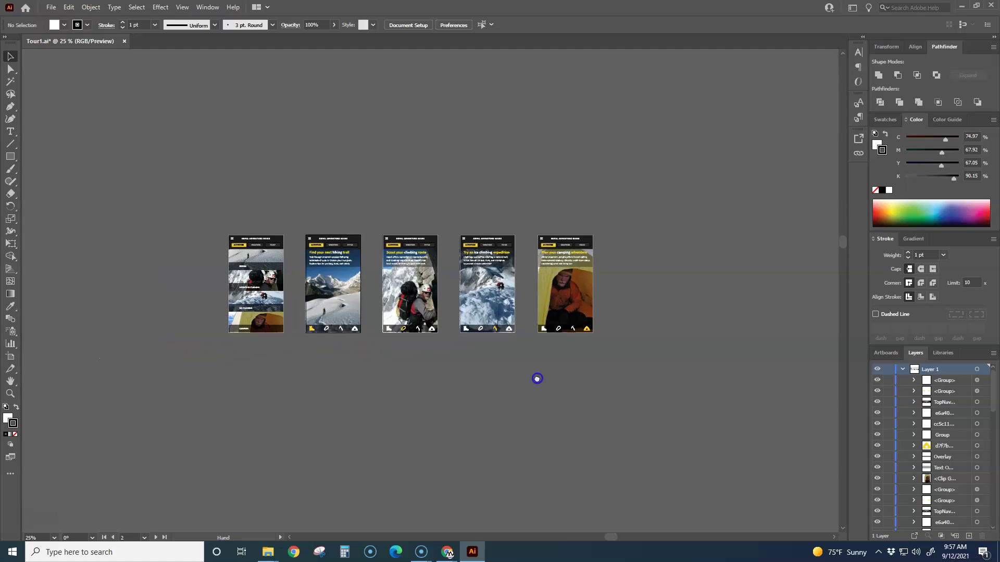
scroll(351, 369, "up", 1)
scroll(378, 351, "down", 1)
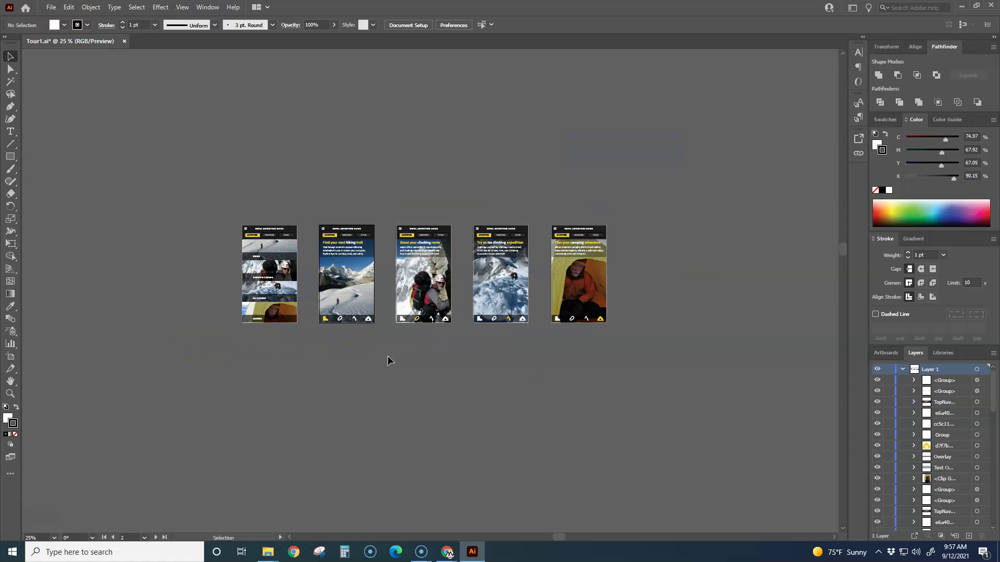
left_click_drag(389, 357, 443, 366)
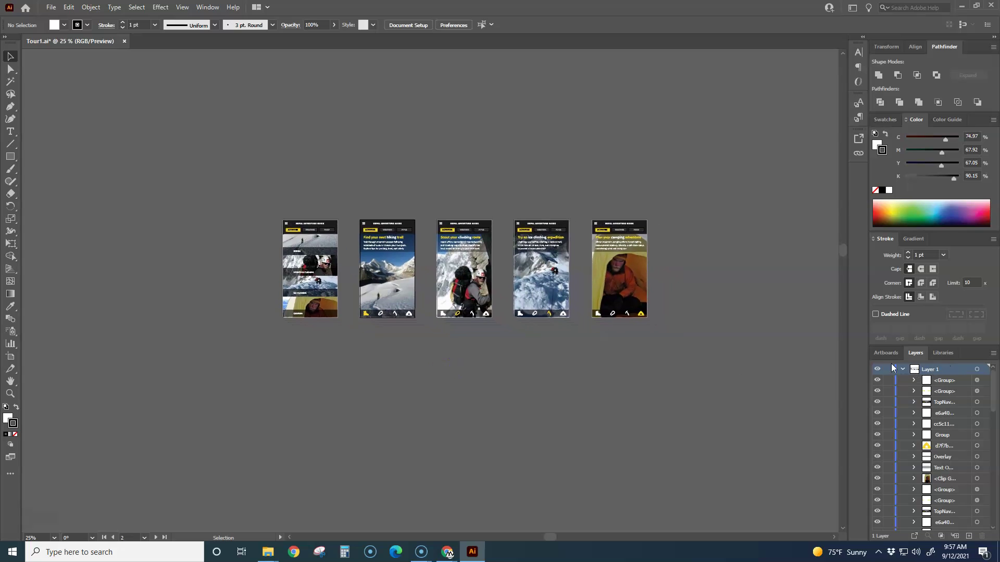
left_click(903, 369)
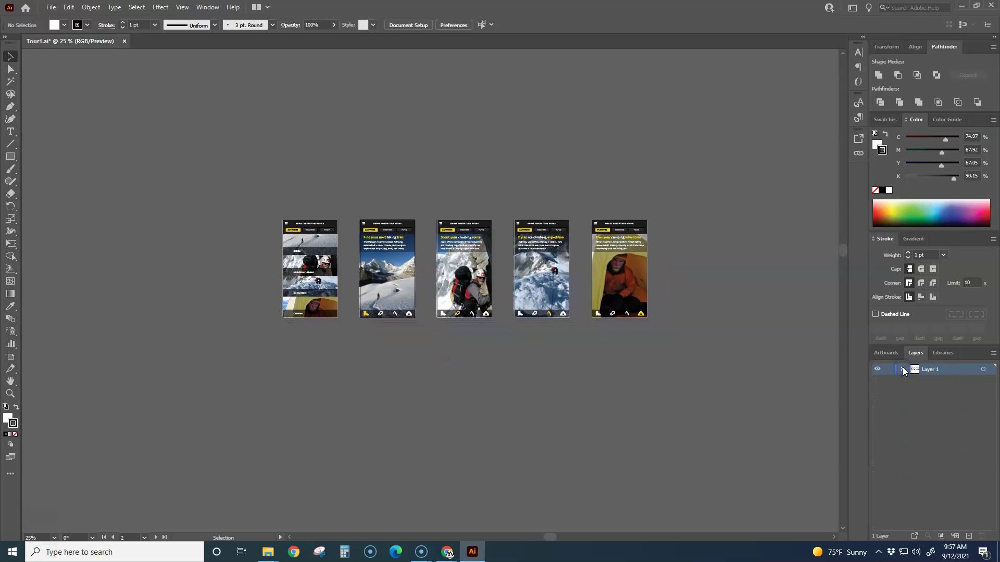
scroll(536, 358, "up", 1)
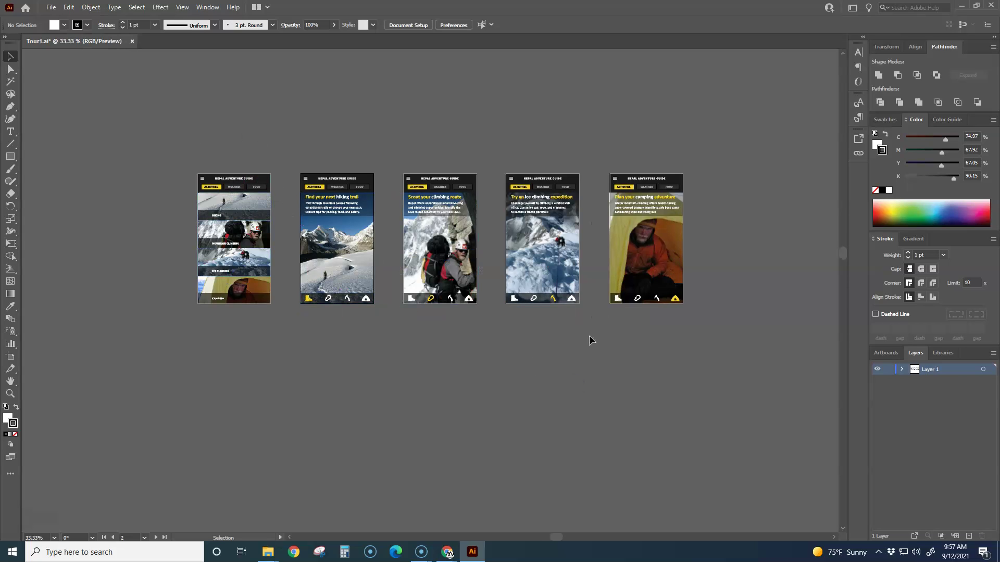
left_click(902, 369)
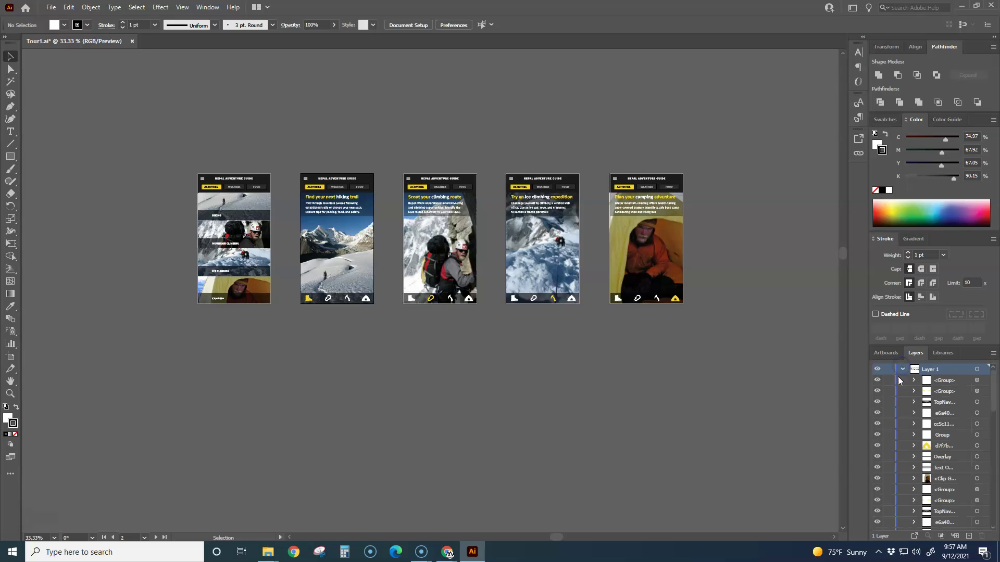
Hide the Layer 1 groups that make up the Camping, Ice Climbing and Mountain Climbing screens.
left_click_drag(878, 385, 875, 511)
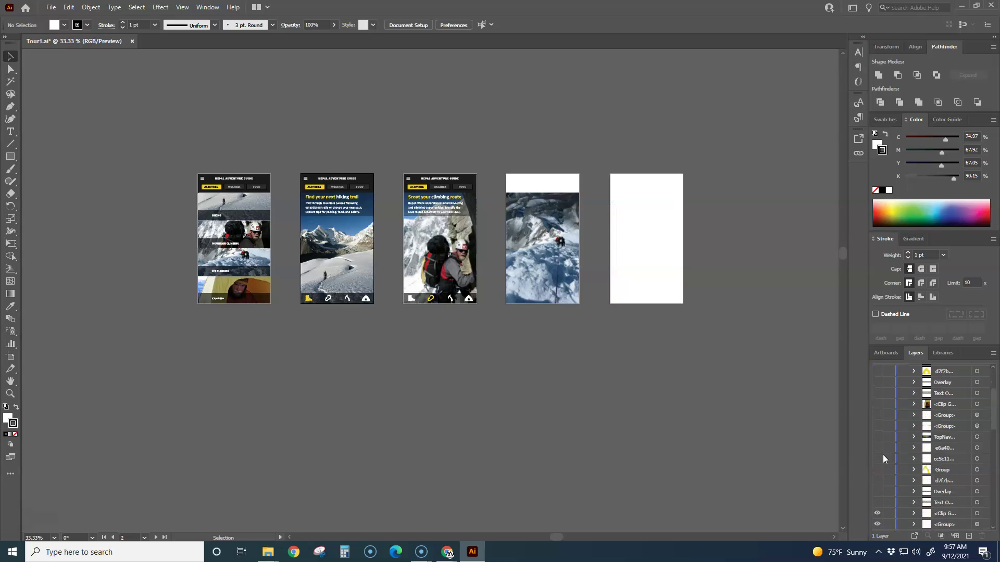
left_click_drag(879, 390, 879, 500)
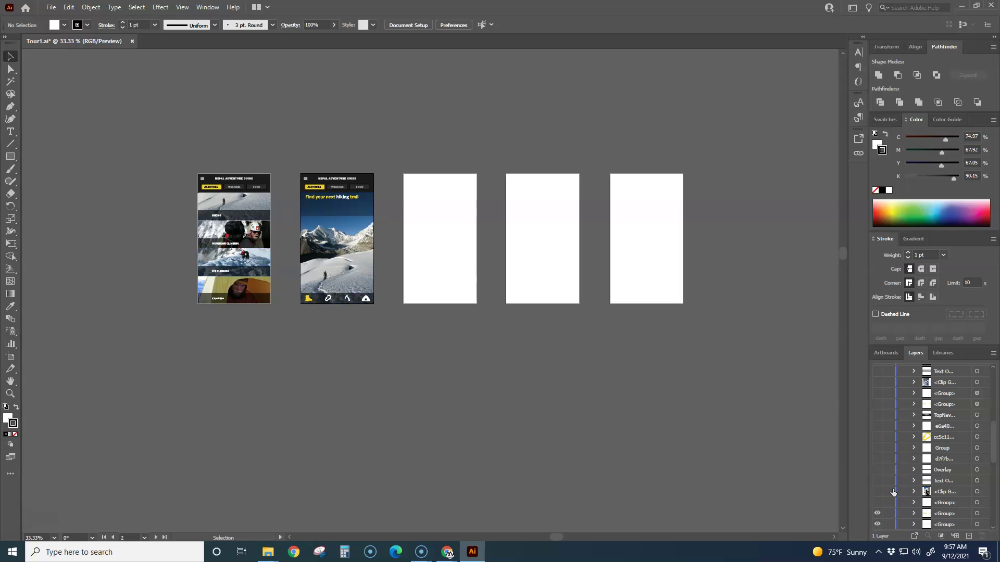
Show all the hidden groups in Layer 1 again, including those of the Camping screen.
left_click_drag(877, 509, 874, 424)
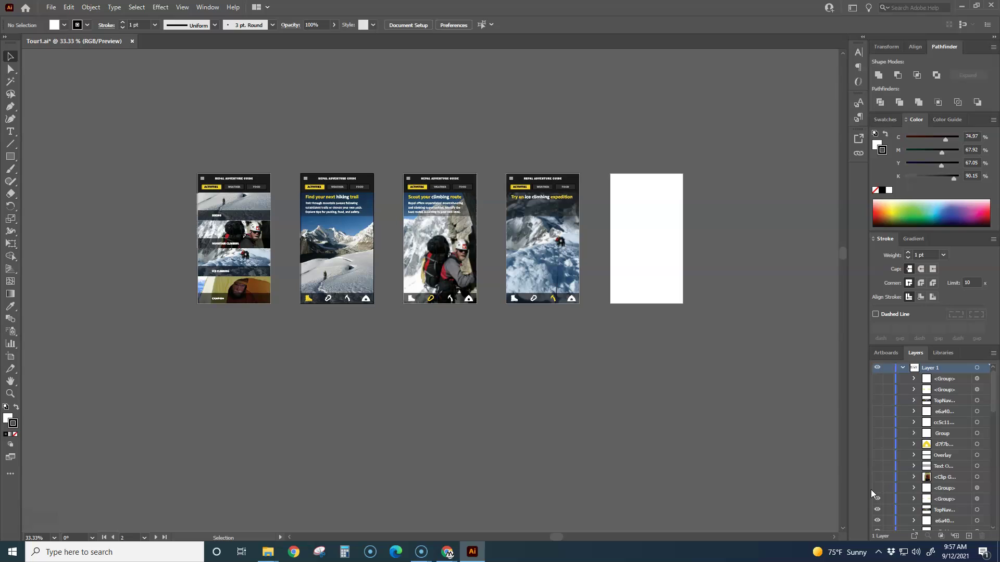
left_click_drag(872, 486, 875, 381)
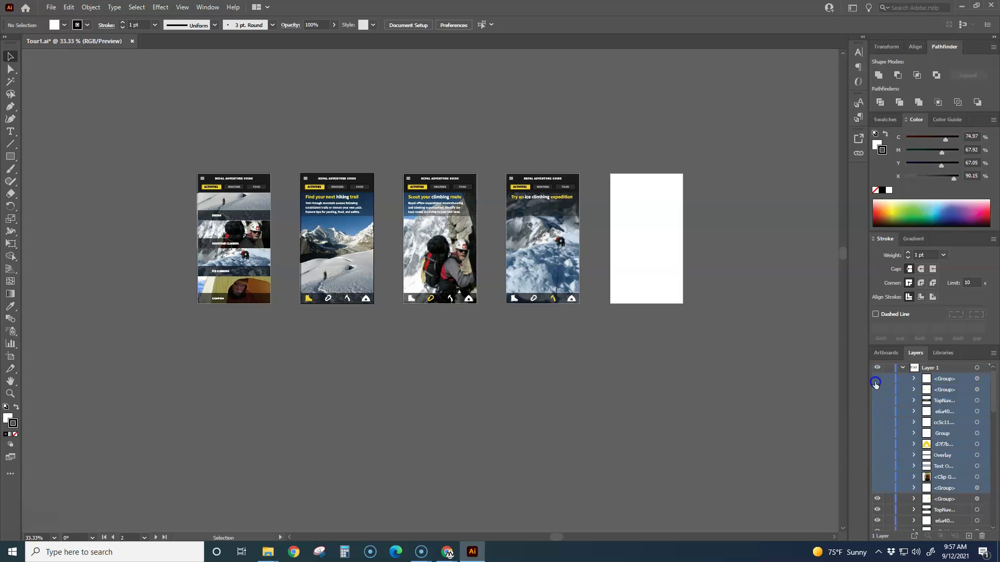
left_click(882, 496)
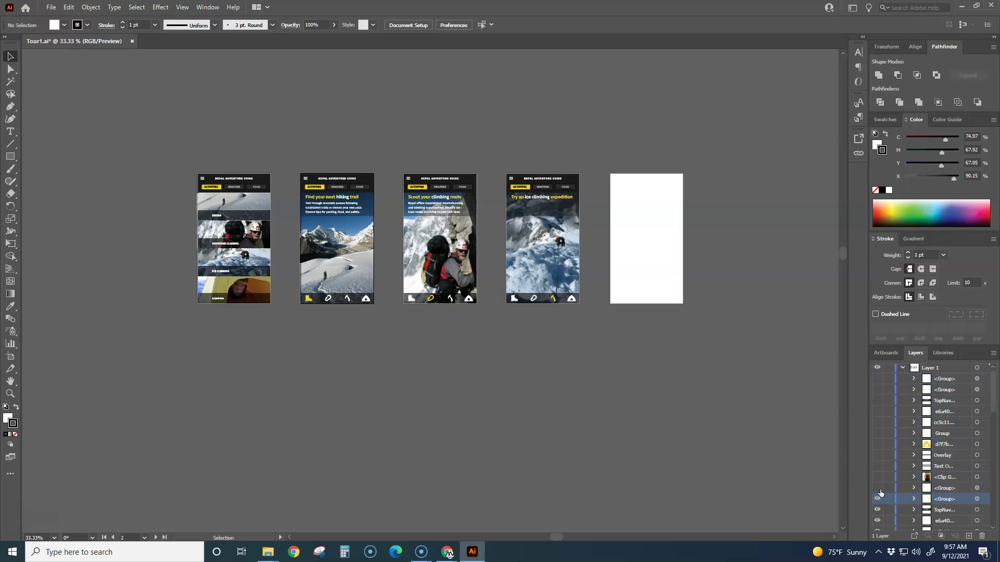
left_click_drag(877, 494, 877, 381)
left_click(728, 417)
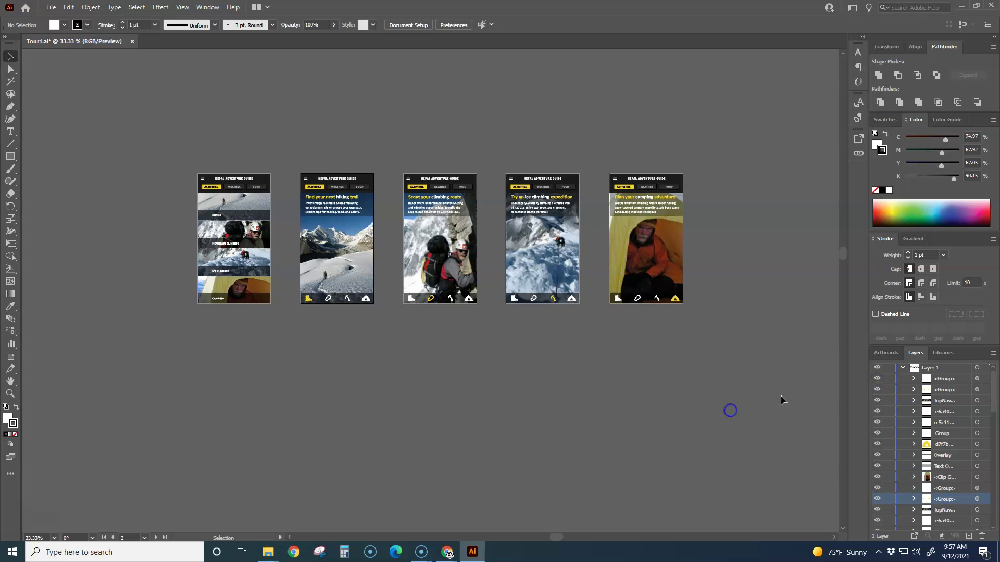
Collapse Layer 1 and shift the view so the five artboards sit near the middle of the canvas.
left_click(903, 369)
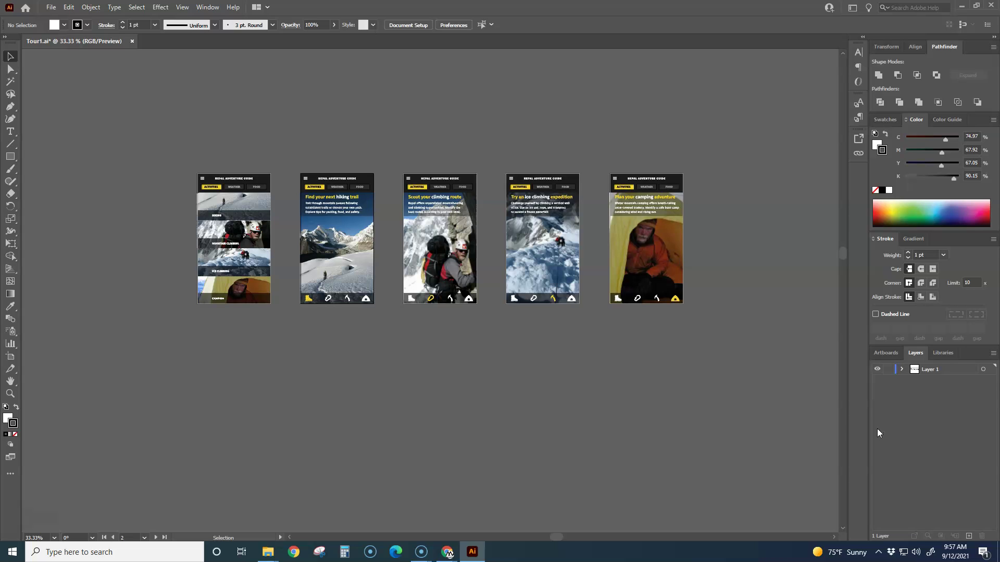
scroll(488, 358, "down", 1)
scroll(488, 358, "up", 1)
left_click_drag(409, 342, 457, 368)
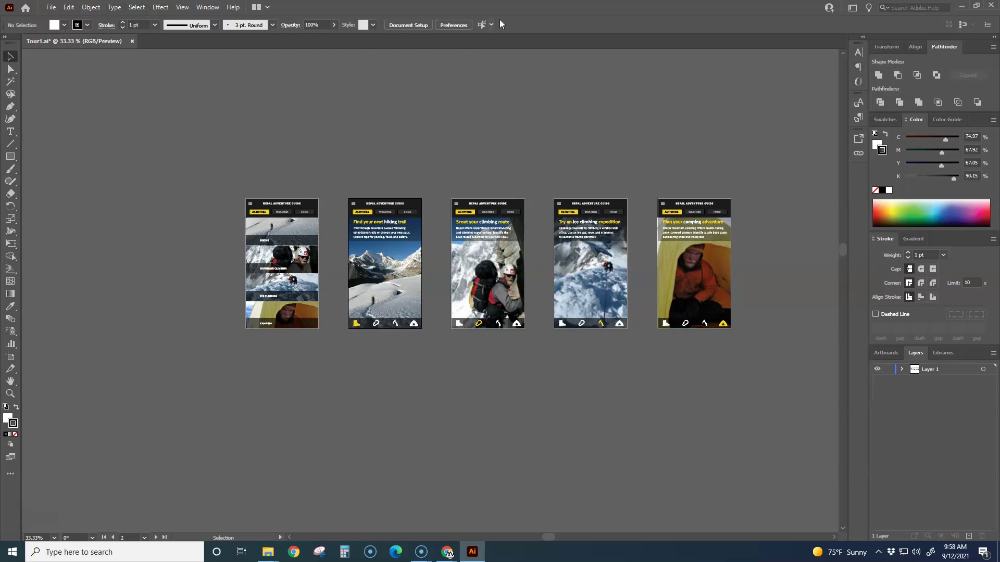
Select the first screen's header group to view its options, deselect it, and look over the list of available panels.
left_click(10, 106)
left_click(10, 58)
left_click(269, 205)
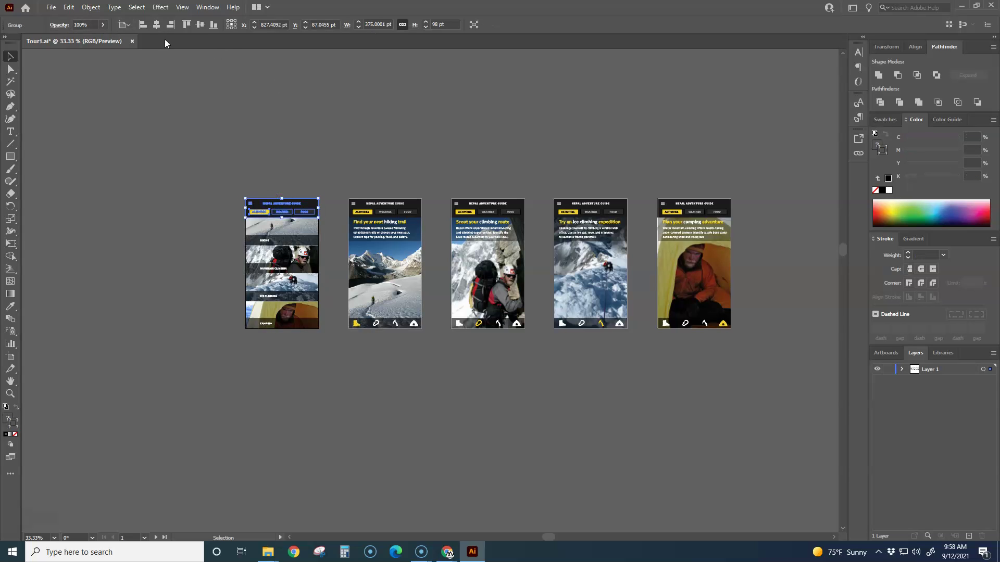
left_click(355, 102)
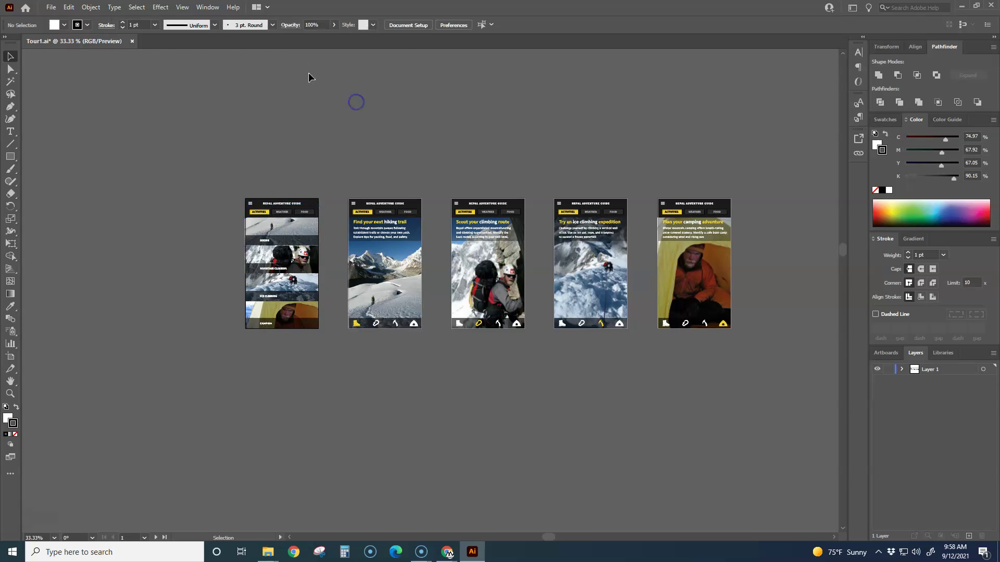
left_click(211, 10)
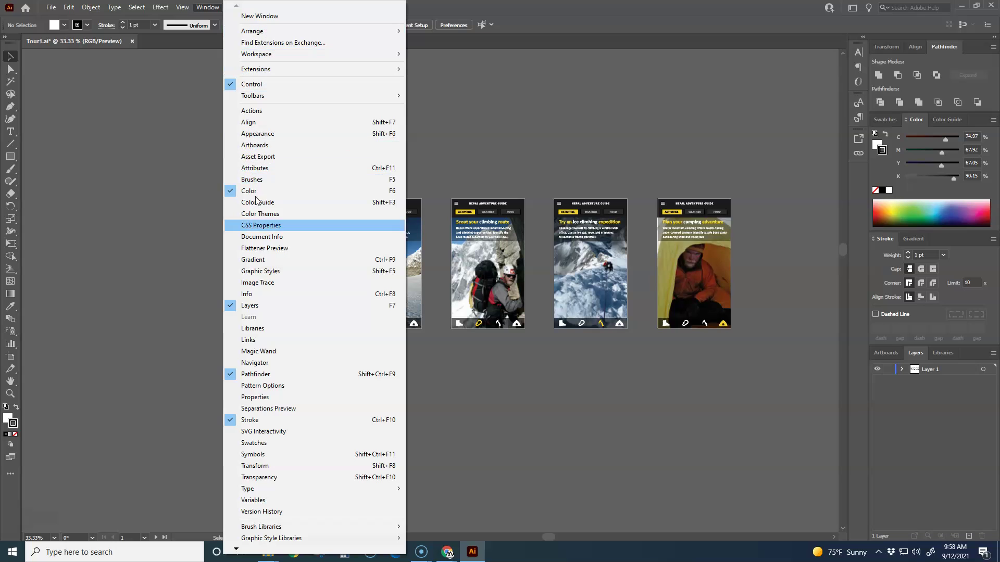
left_click(465, 113)
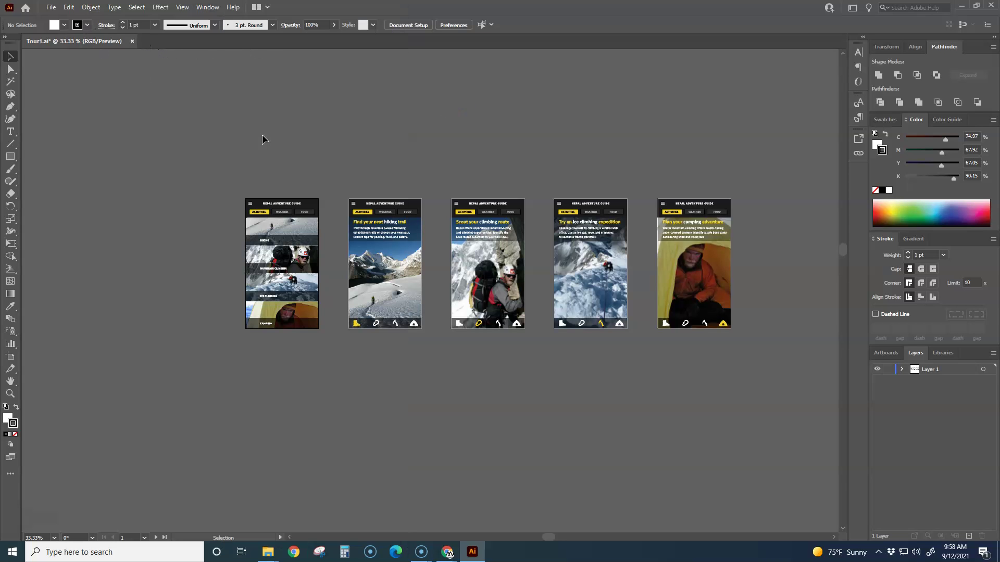
Reset fill and stroke to the defaults and draw a rectangle about 268 x 403 pt below and beside the first artboard.
scroll(322, 203, "up", 1)
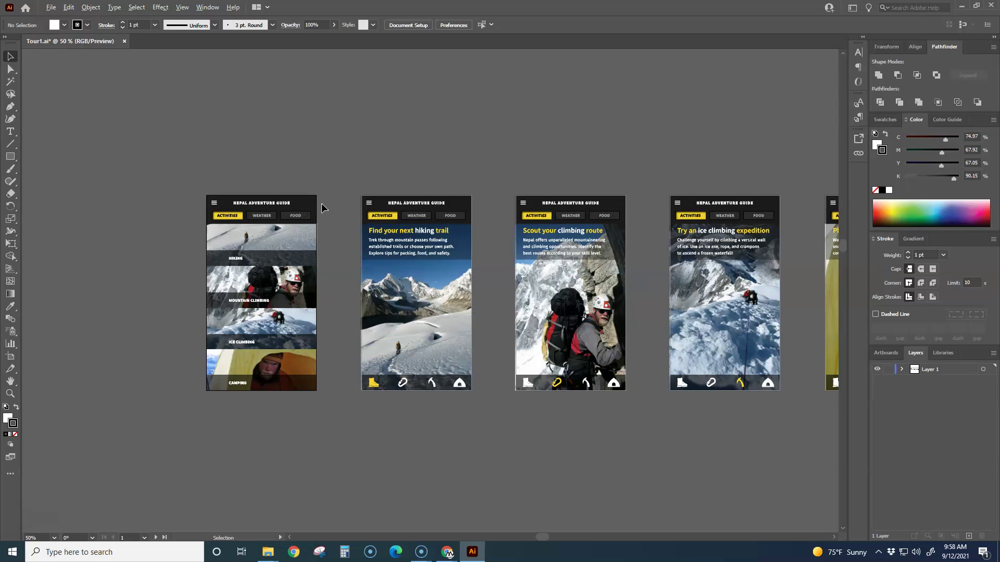
left_click(7, 407)
left_click(8, 417)
left_click_drag(106, 448, 133, 425)
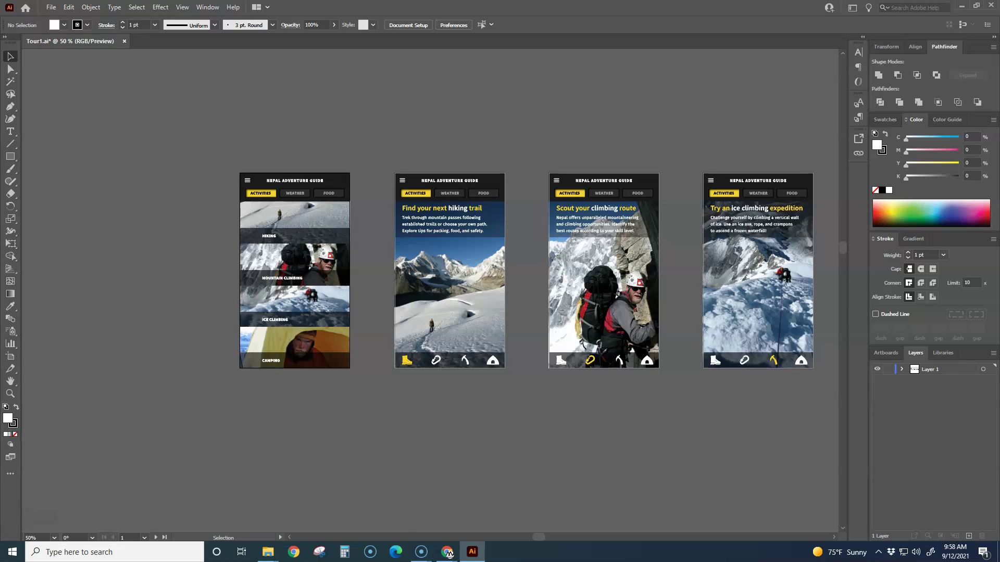
left_click(10, 156)
left_click_drag(145, 353, 223, 471)
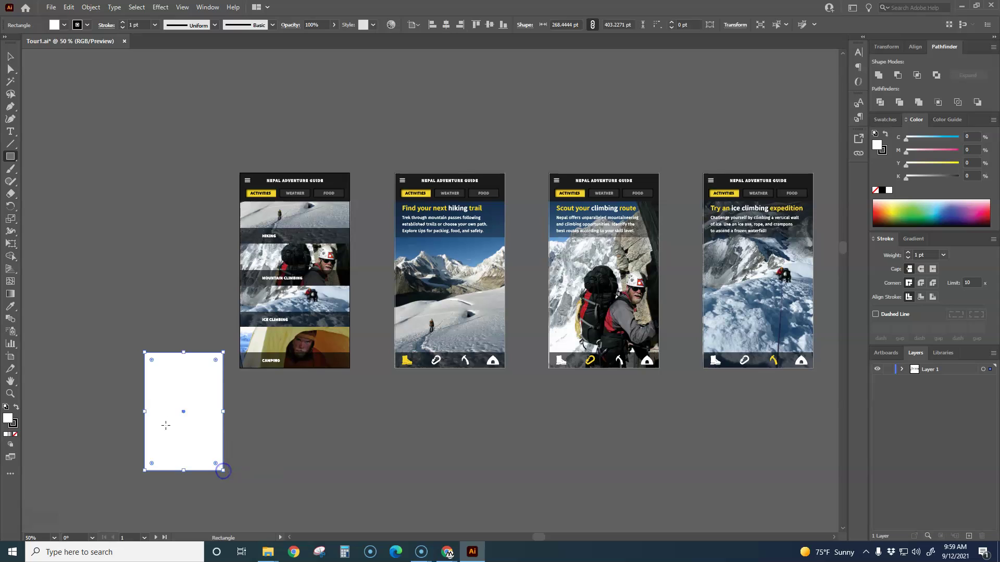
Move the white rectangle up above the first artboard and resize it to about 448 x 329 pt.
left_click(10, 56)
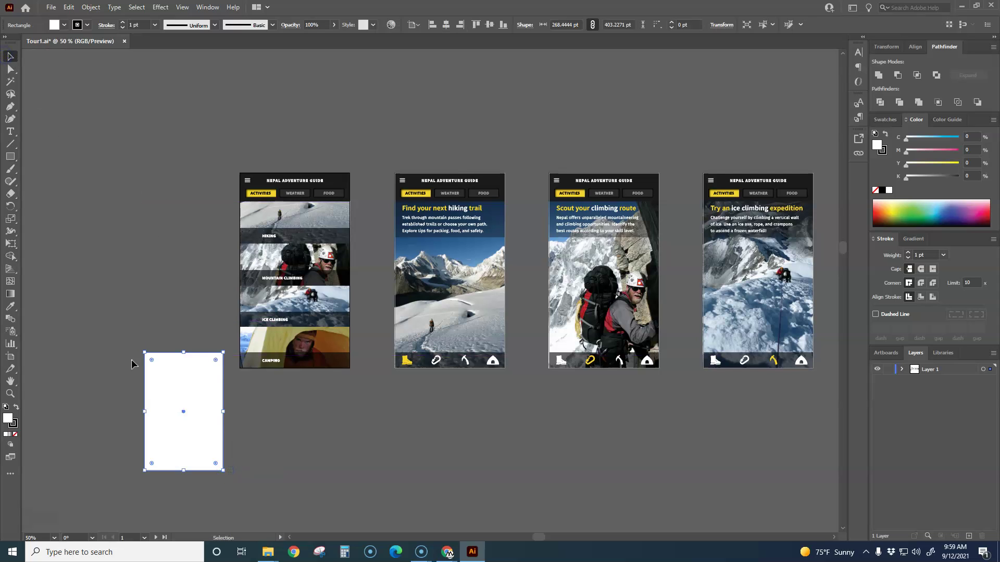
left_click_drag(179, 373, 194, 103)
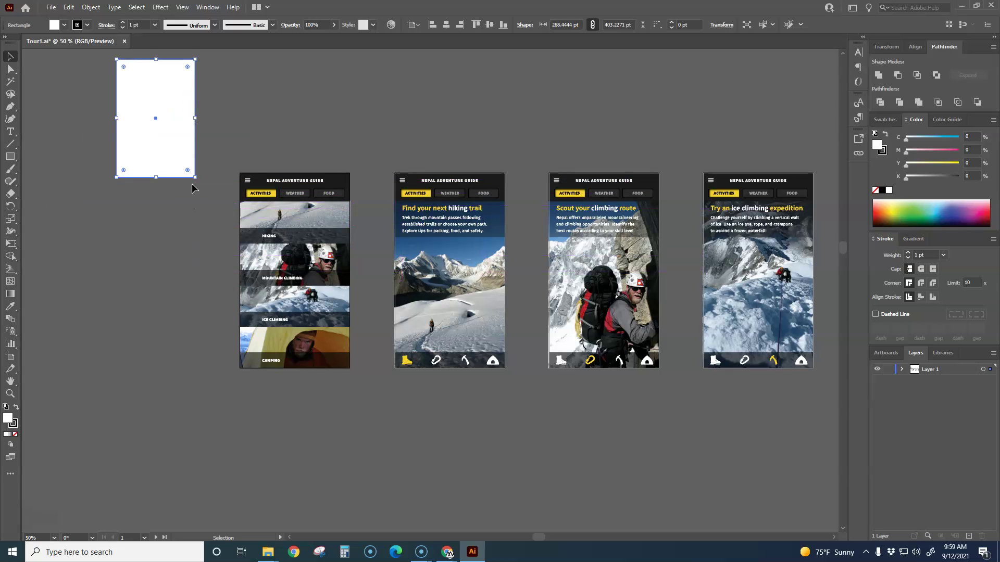
left_click_drag(195, 177, 249, 156)
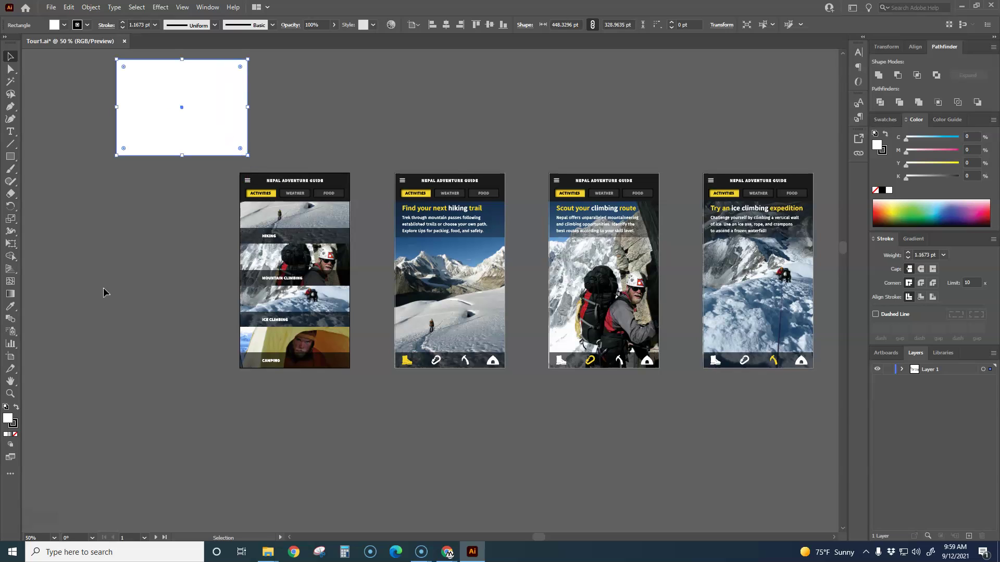
left_click(275, 141)
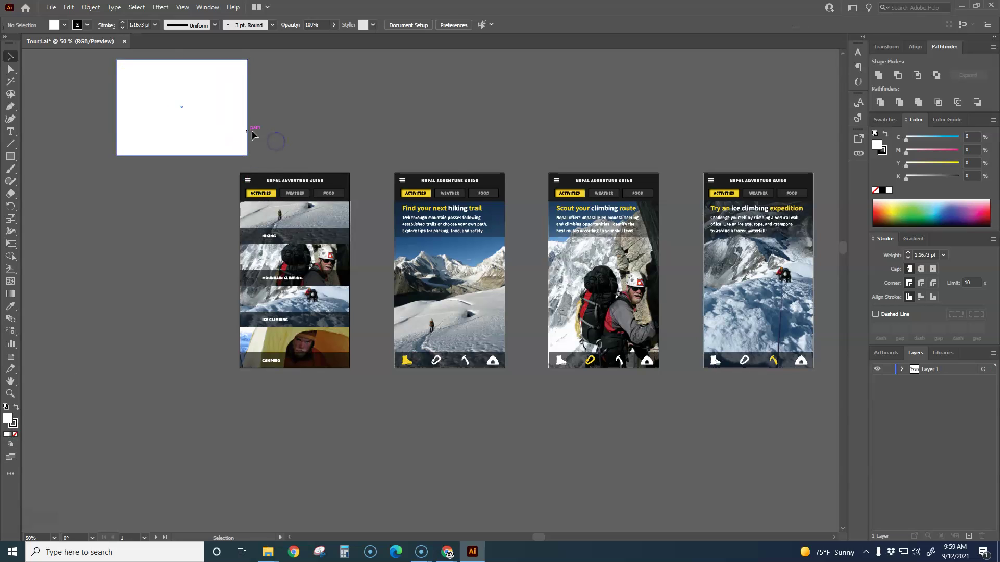
Set the white rectangle's stroke weight to 10 pt while magnified on its edge.
scroll(235, 161, "up", 5)
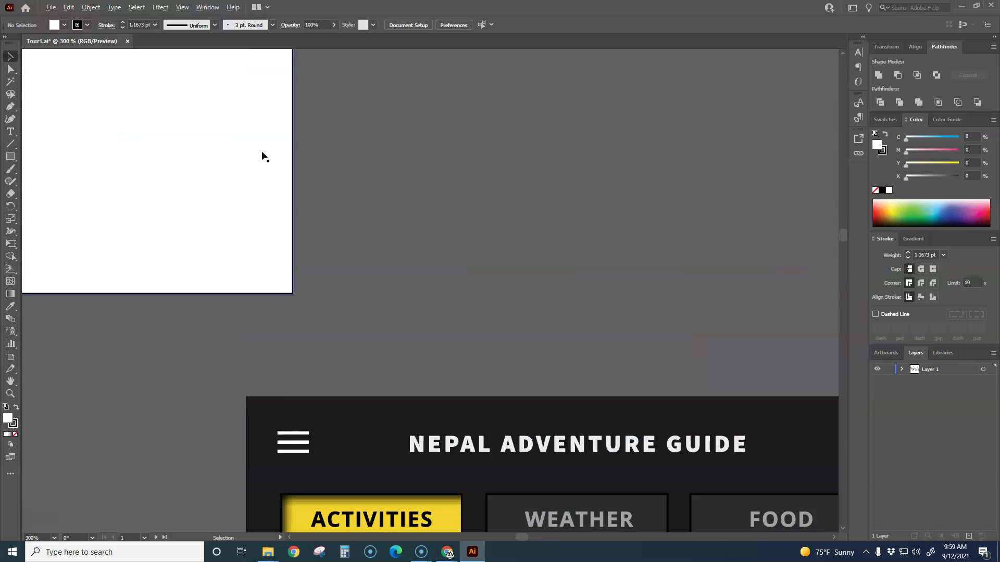
scroll(263, 155, "up", 4)
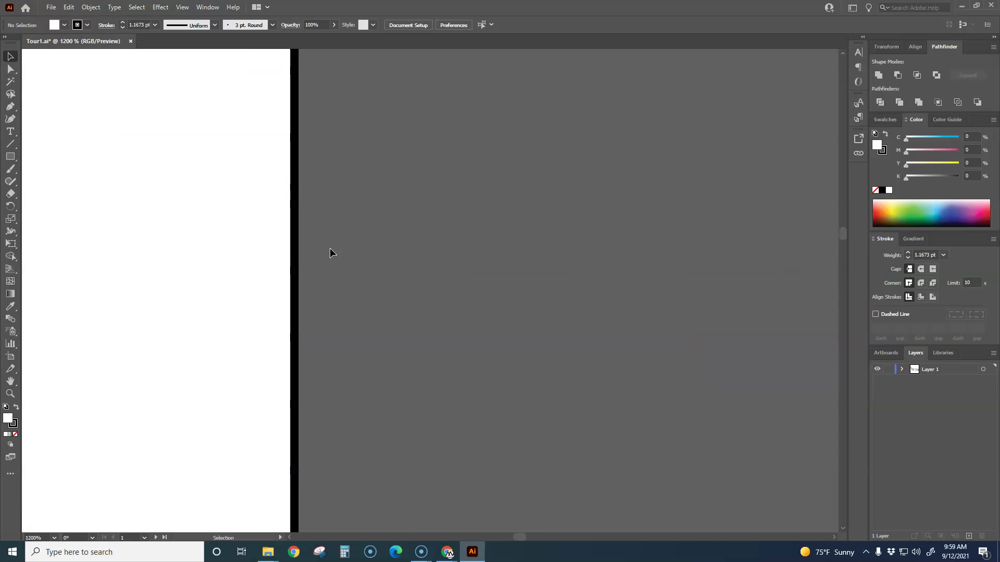
left_click(295, 259)
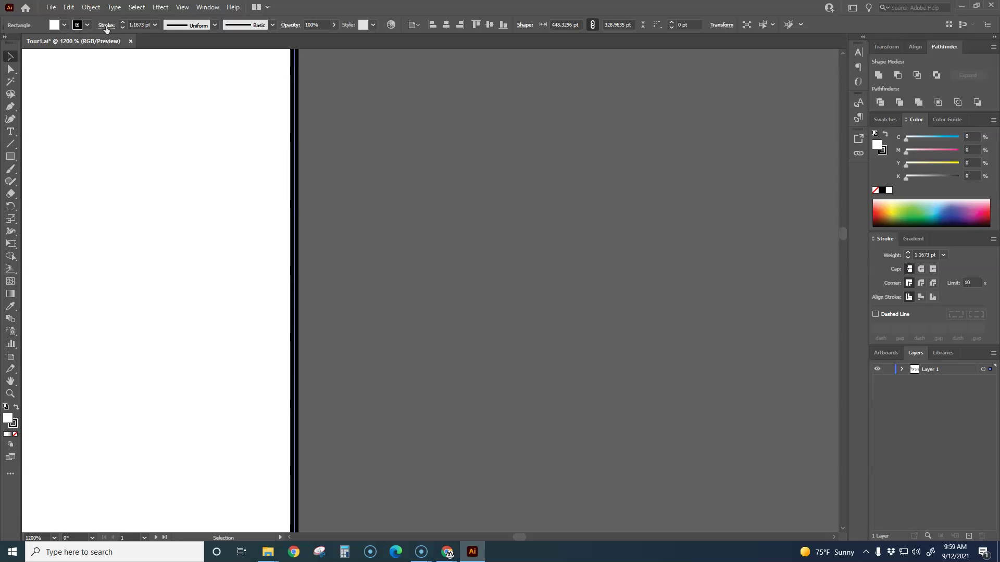
left_click(155, 25)
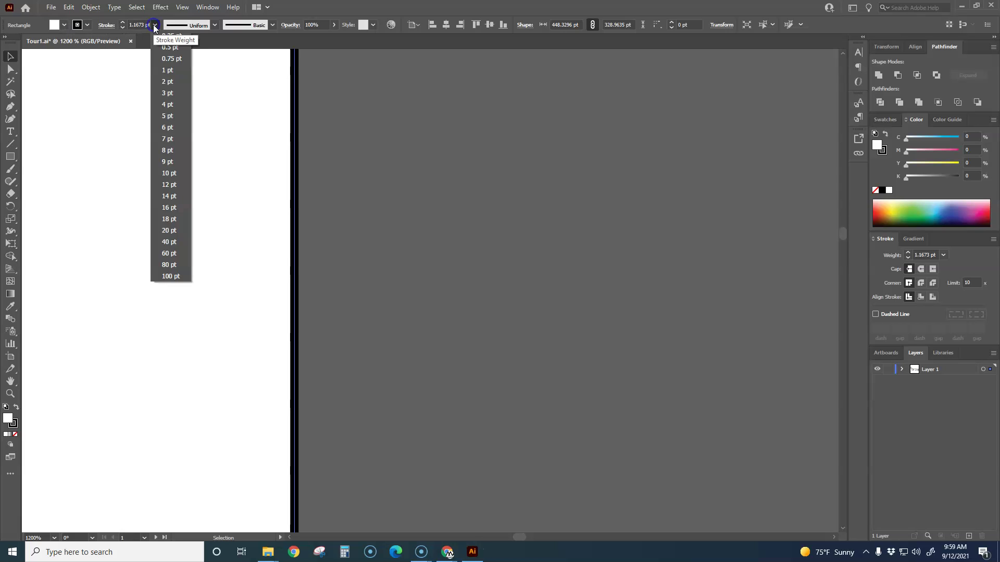
left_click(169, 174)
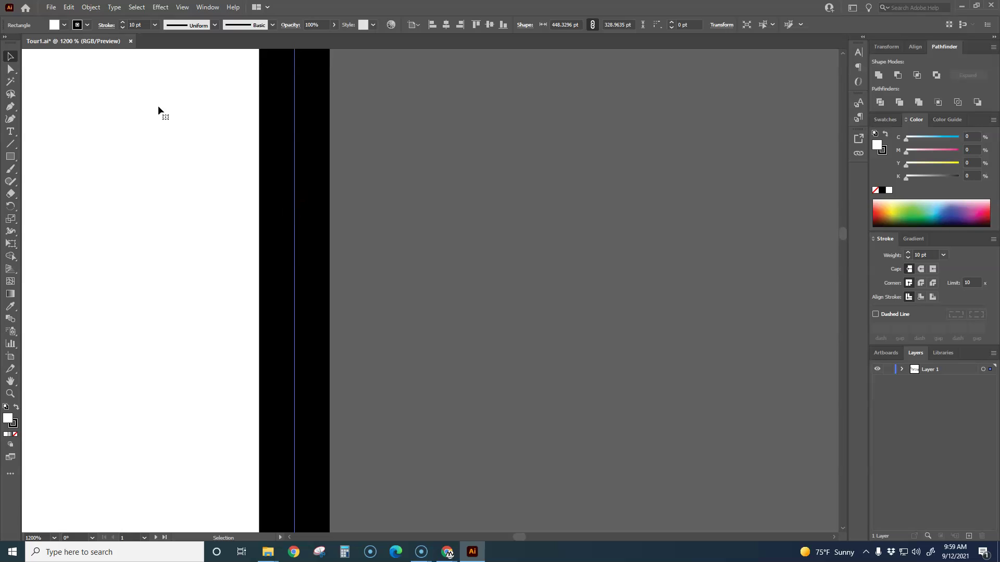
Try cyan and magenta strokes on the rectangle, settle on teal (R=0 G=169 B=157), and view it at 100%.
left_click(79, 25)
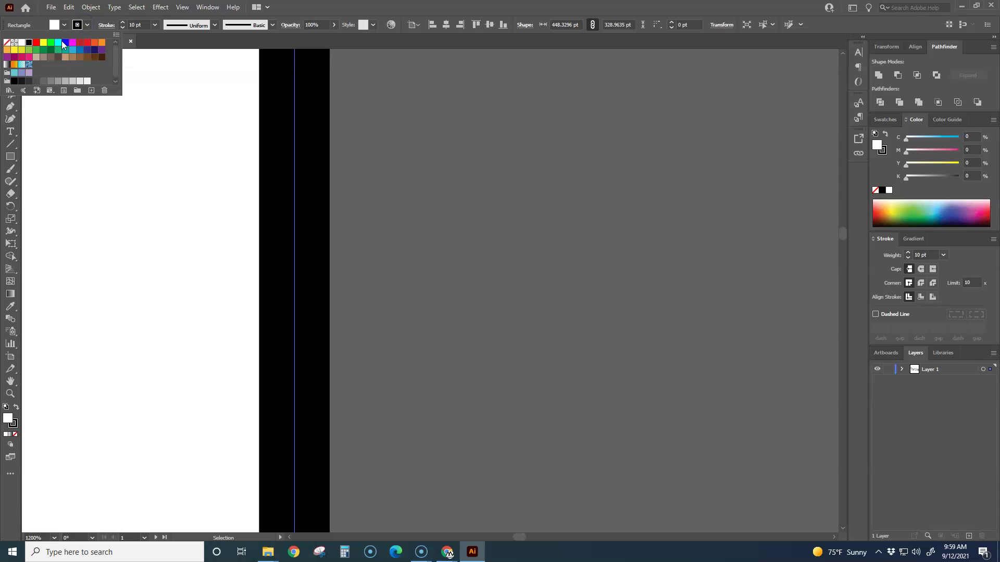
left_click(59, 43)
left_click(72, 42)
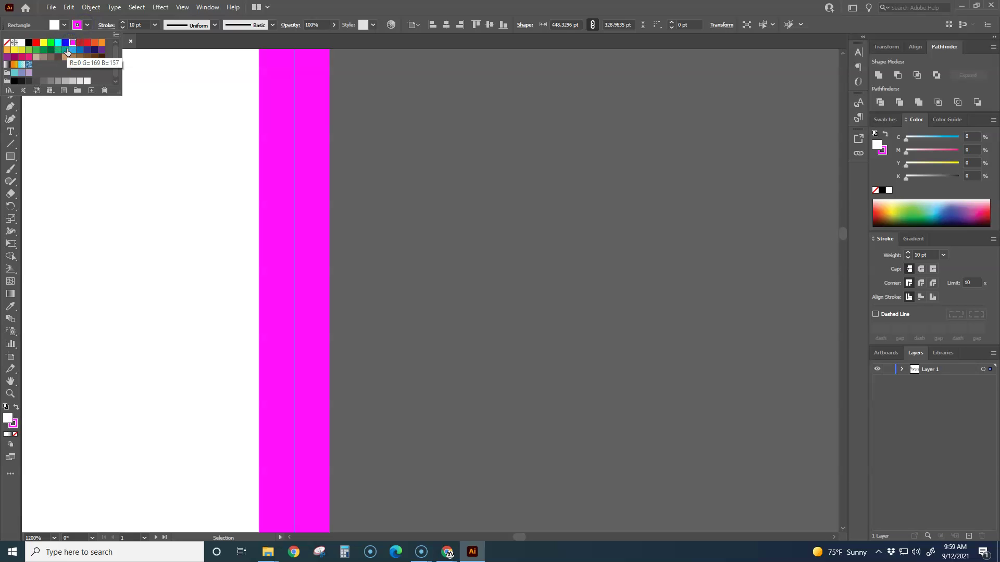
left_click(66, 50)
left_click(183, 180)
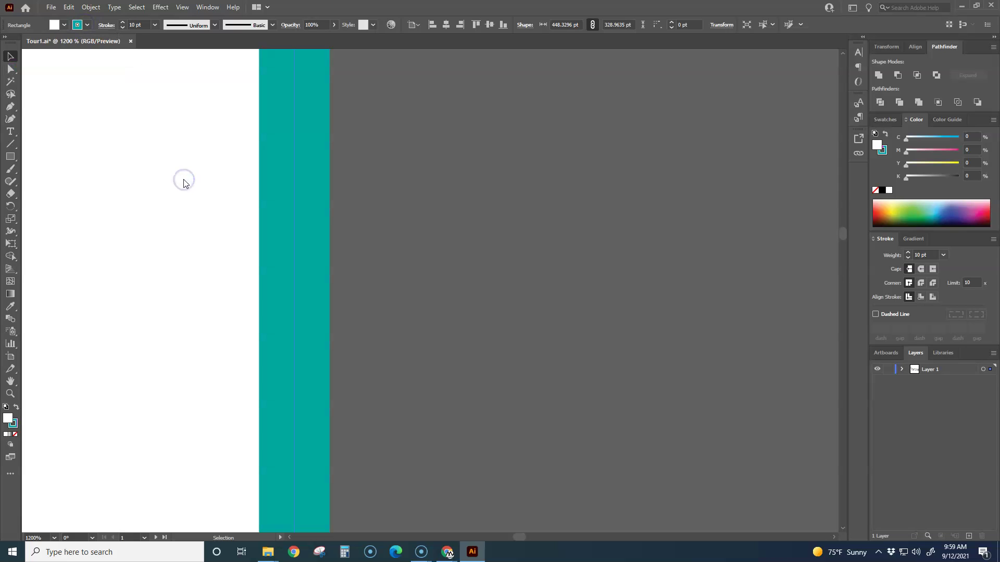
key("ctrl+1")
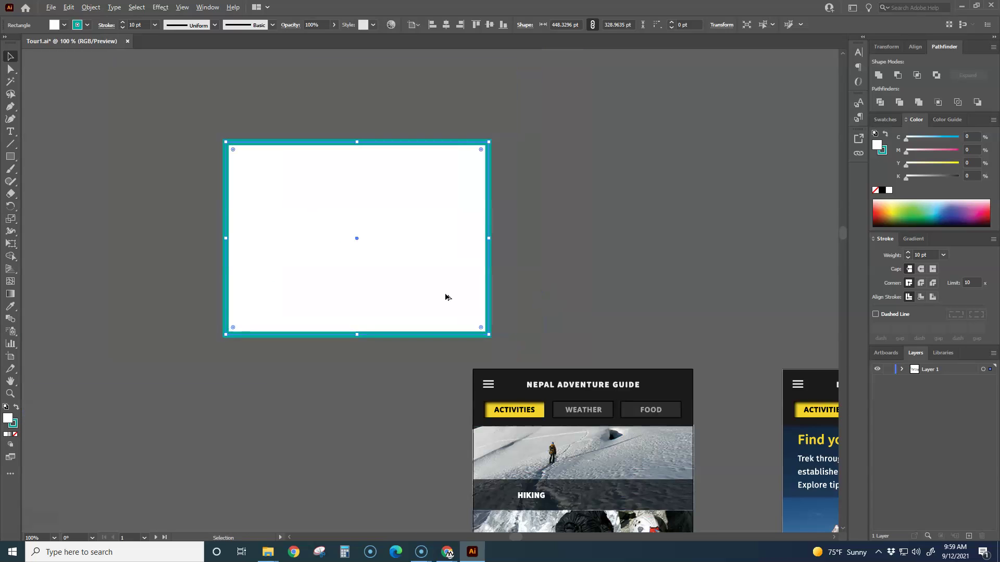
Try green and yellow fills on the teal-outlined rectangle and settle on red.
scroll(445, 296, "up", 1)
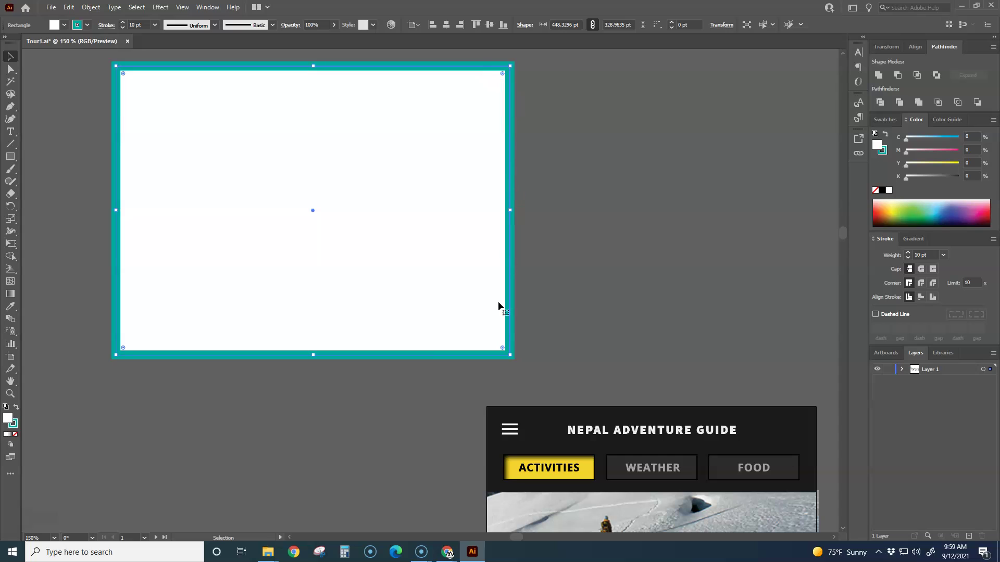
left_click(63, 25)
left_click(50, 43)
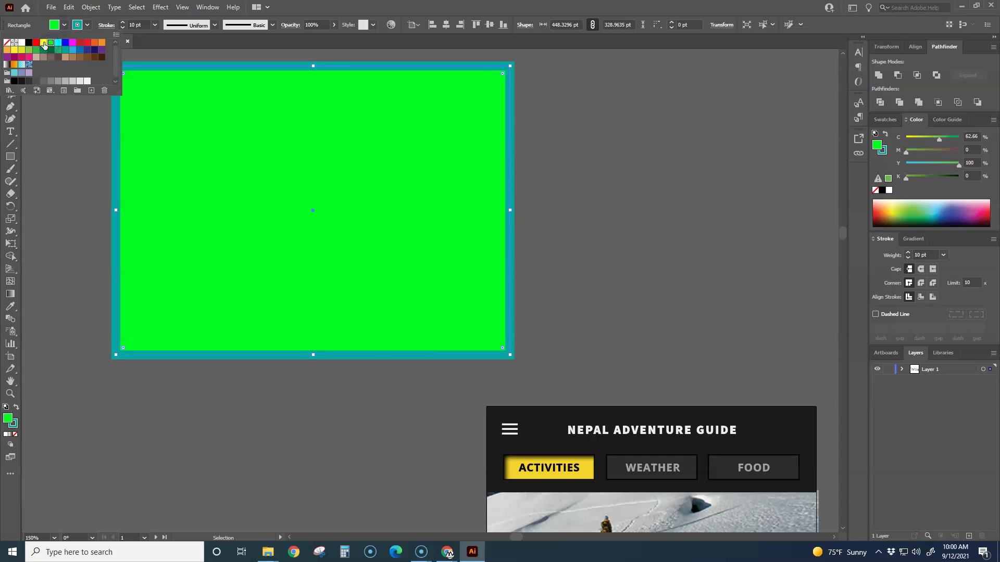
left_click(43, 42)
left_click(36, 43)
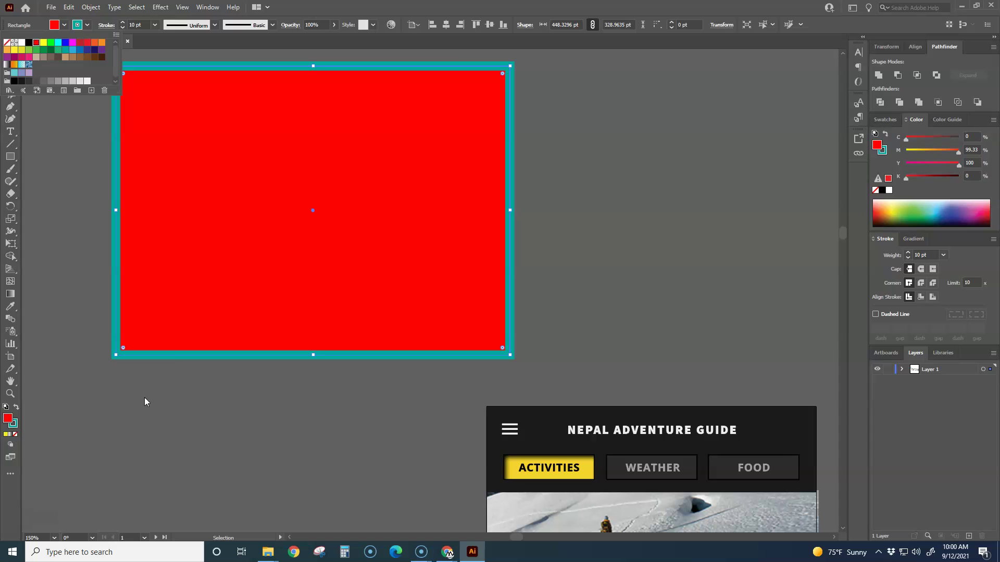
key("Escape")
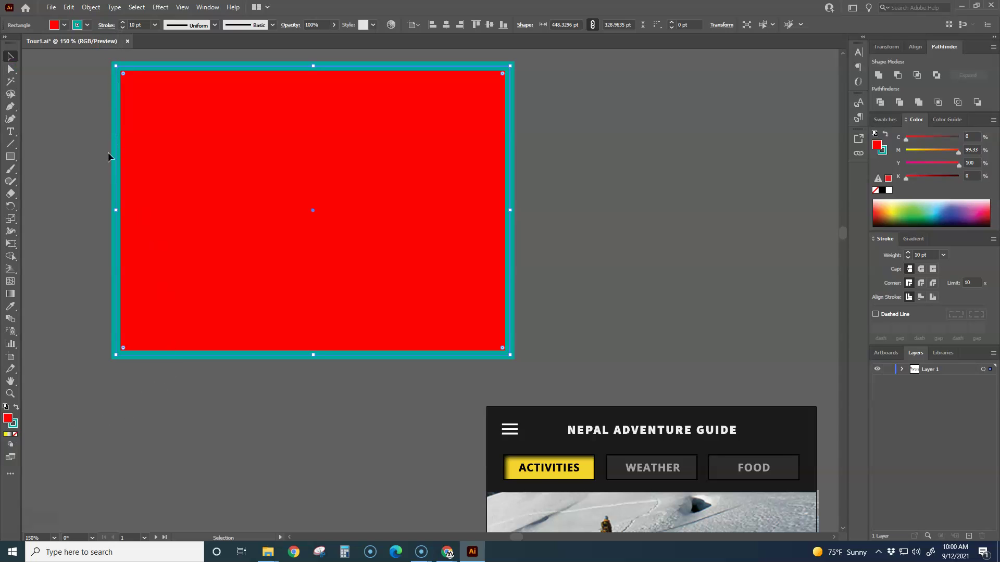
Move the hiking screen's photo below its artboard, and its paragraph, heading and Nepal Adventure Guide title above it.
scroll(360, 217, "down", 6)
left_click_drag(530, 375, 457, 378)
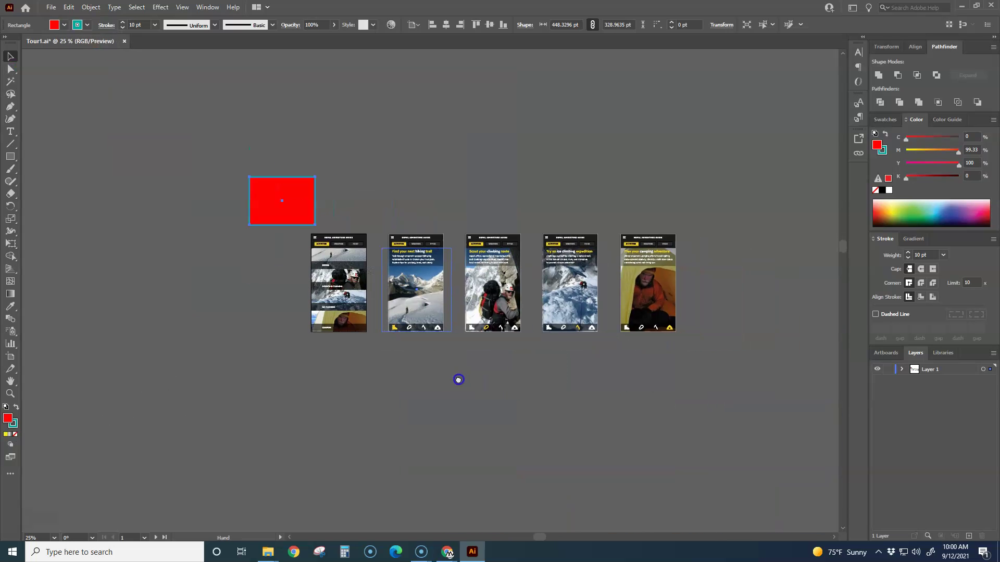
scroll(511, 350, "up", 1)
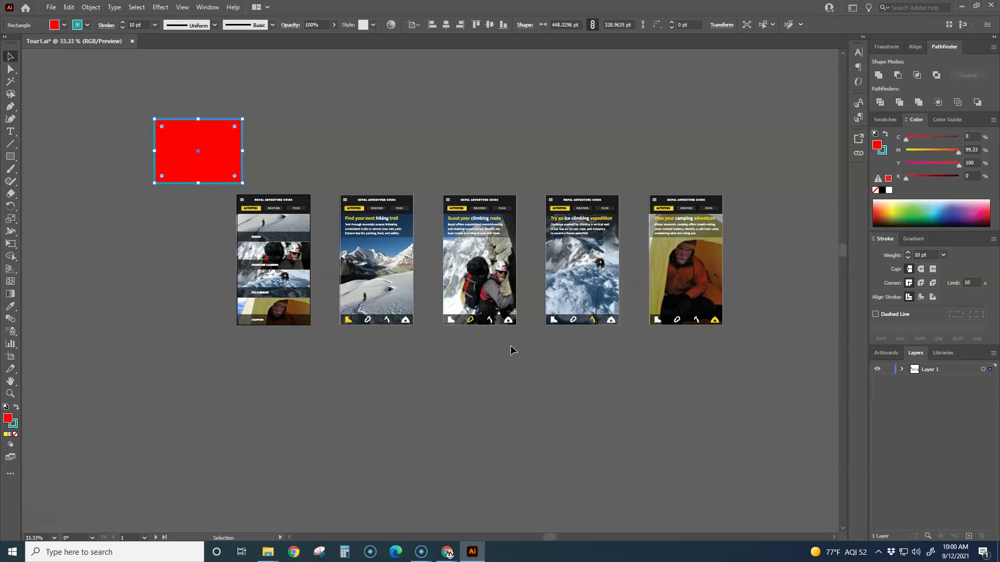
left_click_drag(376, 281, 339, 412)
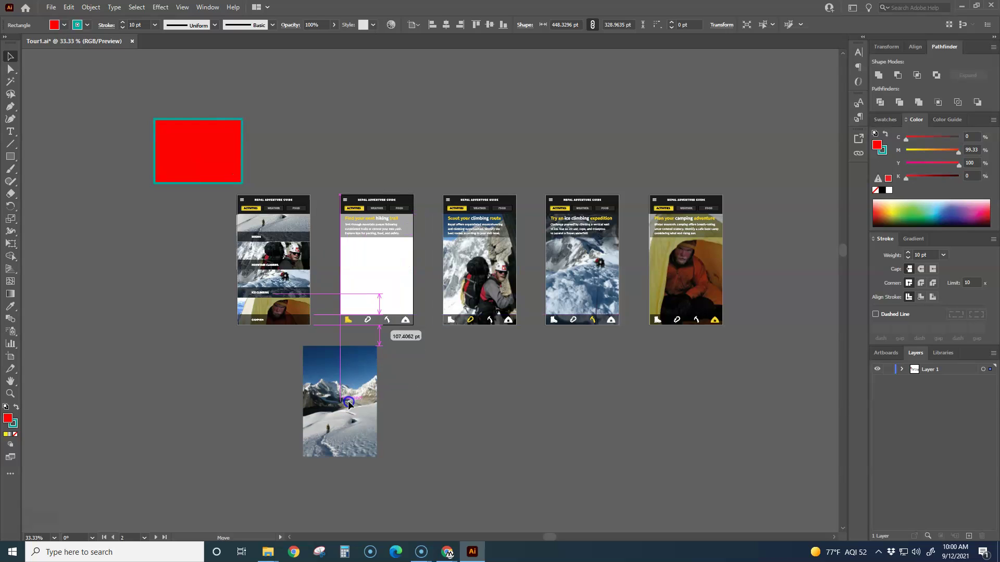
left_click_drag(383, 238, 452, 163)
left_click_drag(382, 218, 336, 135)
left_click_drag(381, 201, 413, 132)
Take apart the hiking screen's header by moving the button group, dark bar and menu icon, and inspect the icon's edges up close.
scroll(384, 216, "up", 2)
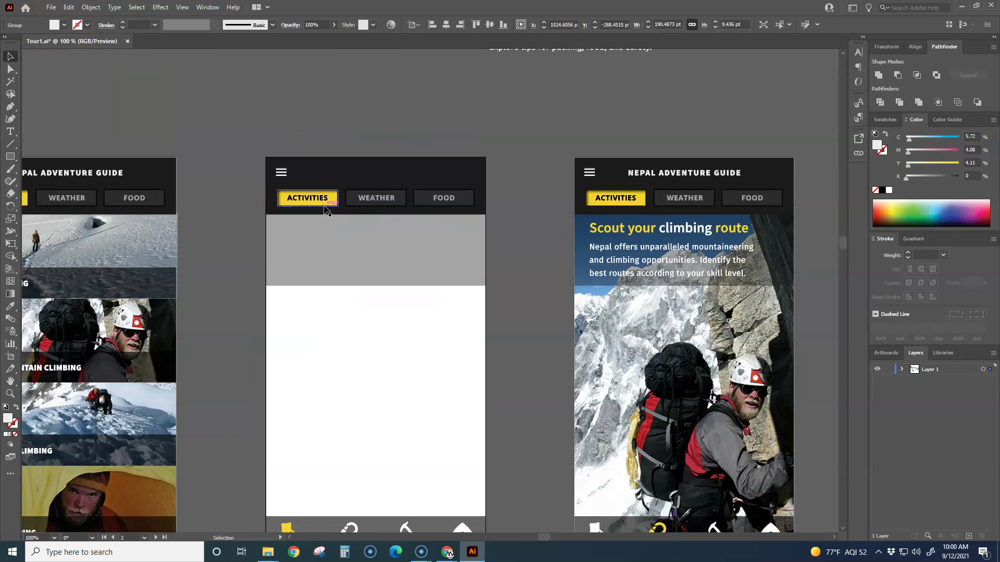
left_click_drag(323, 202, 305, 125)
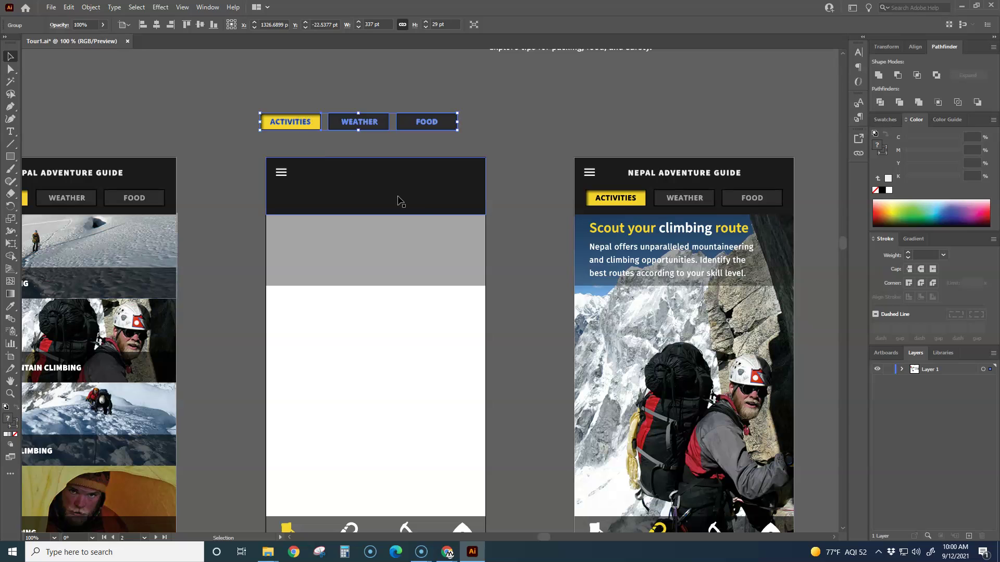
left_click(518, 215)
left_click_drag(460, 203, 442, 194)
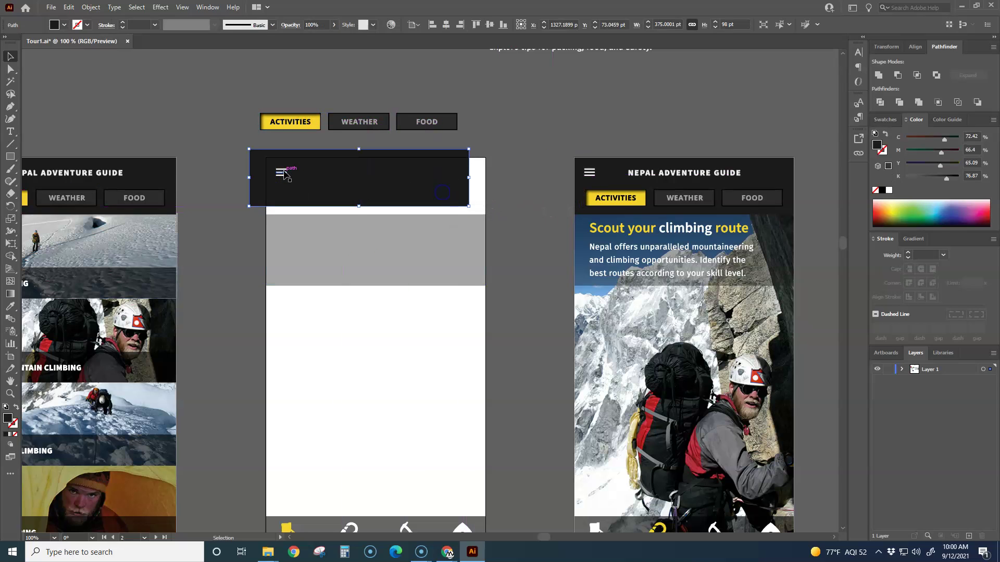
left_click_drag(283, 174, 251, 120)
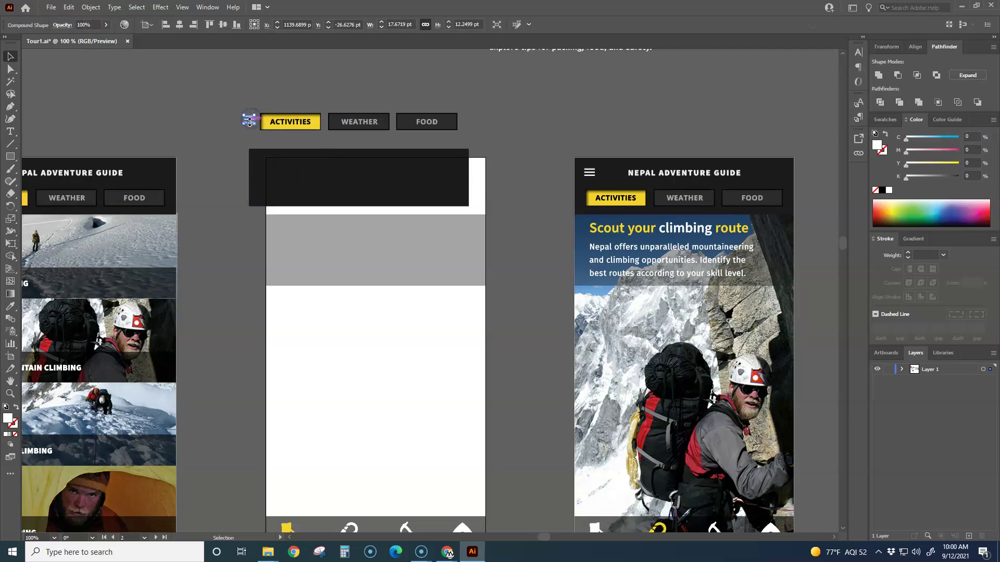
scroll(249, 124, "up", 1)
scroll(249, 124, "up", 1)
left_click(224, 210)
scroll(246, 174, "up", 9)
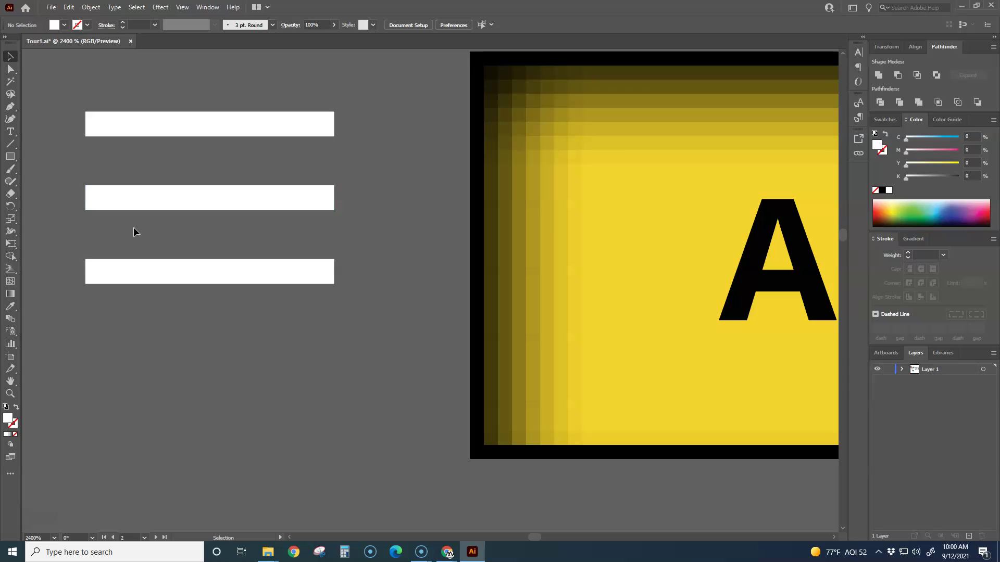
Move the hiking screen's gray overlay and the mountain climbing screen's header group up above the artboards.
scroll(167, 261, "down", 1)
scroll(170, 263, "down", 12)
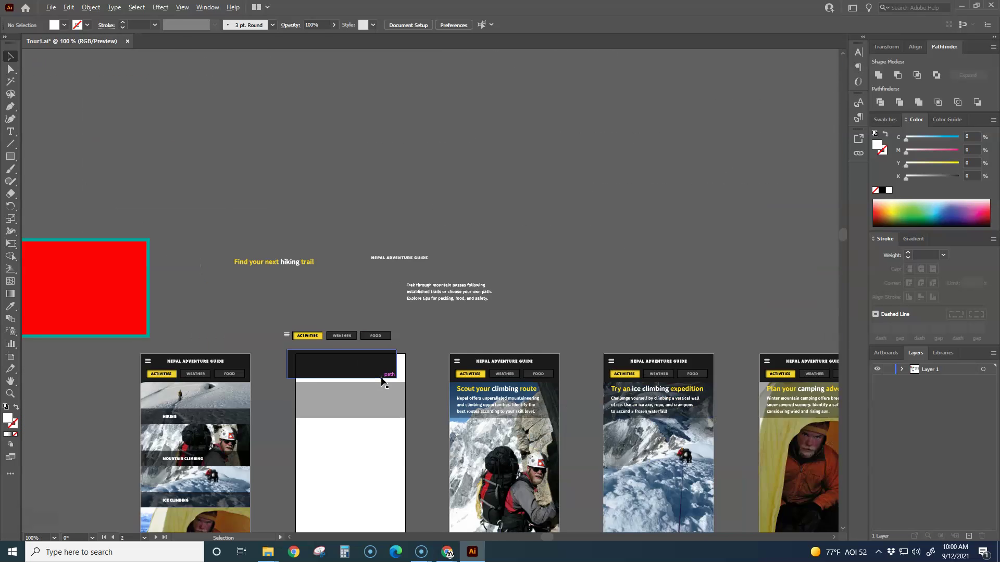
left_click_drag(448, 374, 399, 298)
left_click_drag(498, 342, 535, 229)
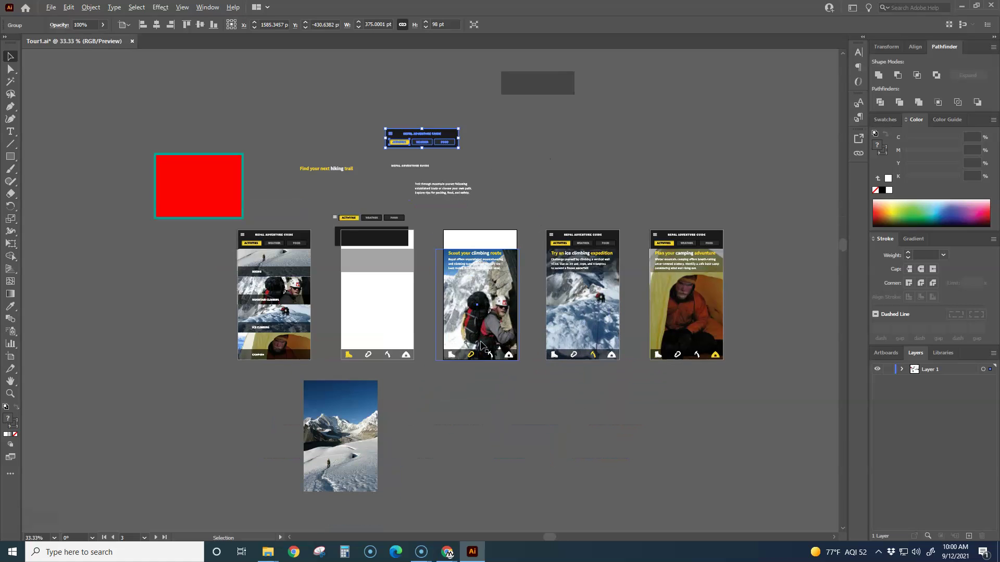